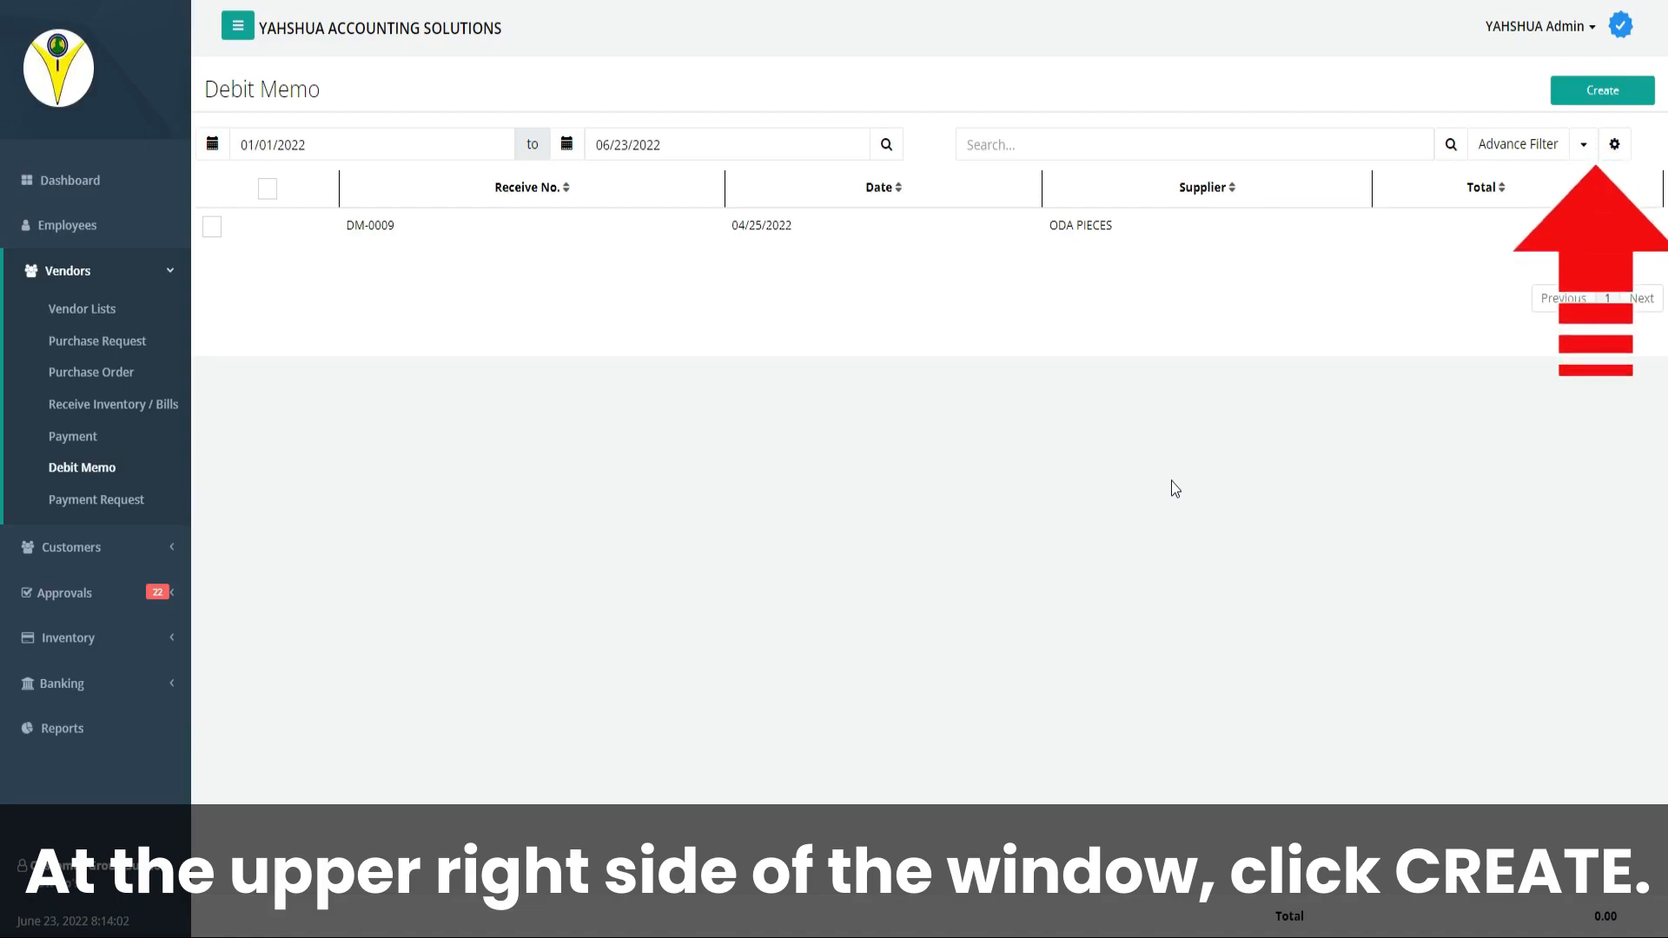
Create a new debit memo and set its date to 05/25/2022
left_click(1595, 102)
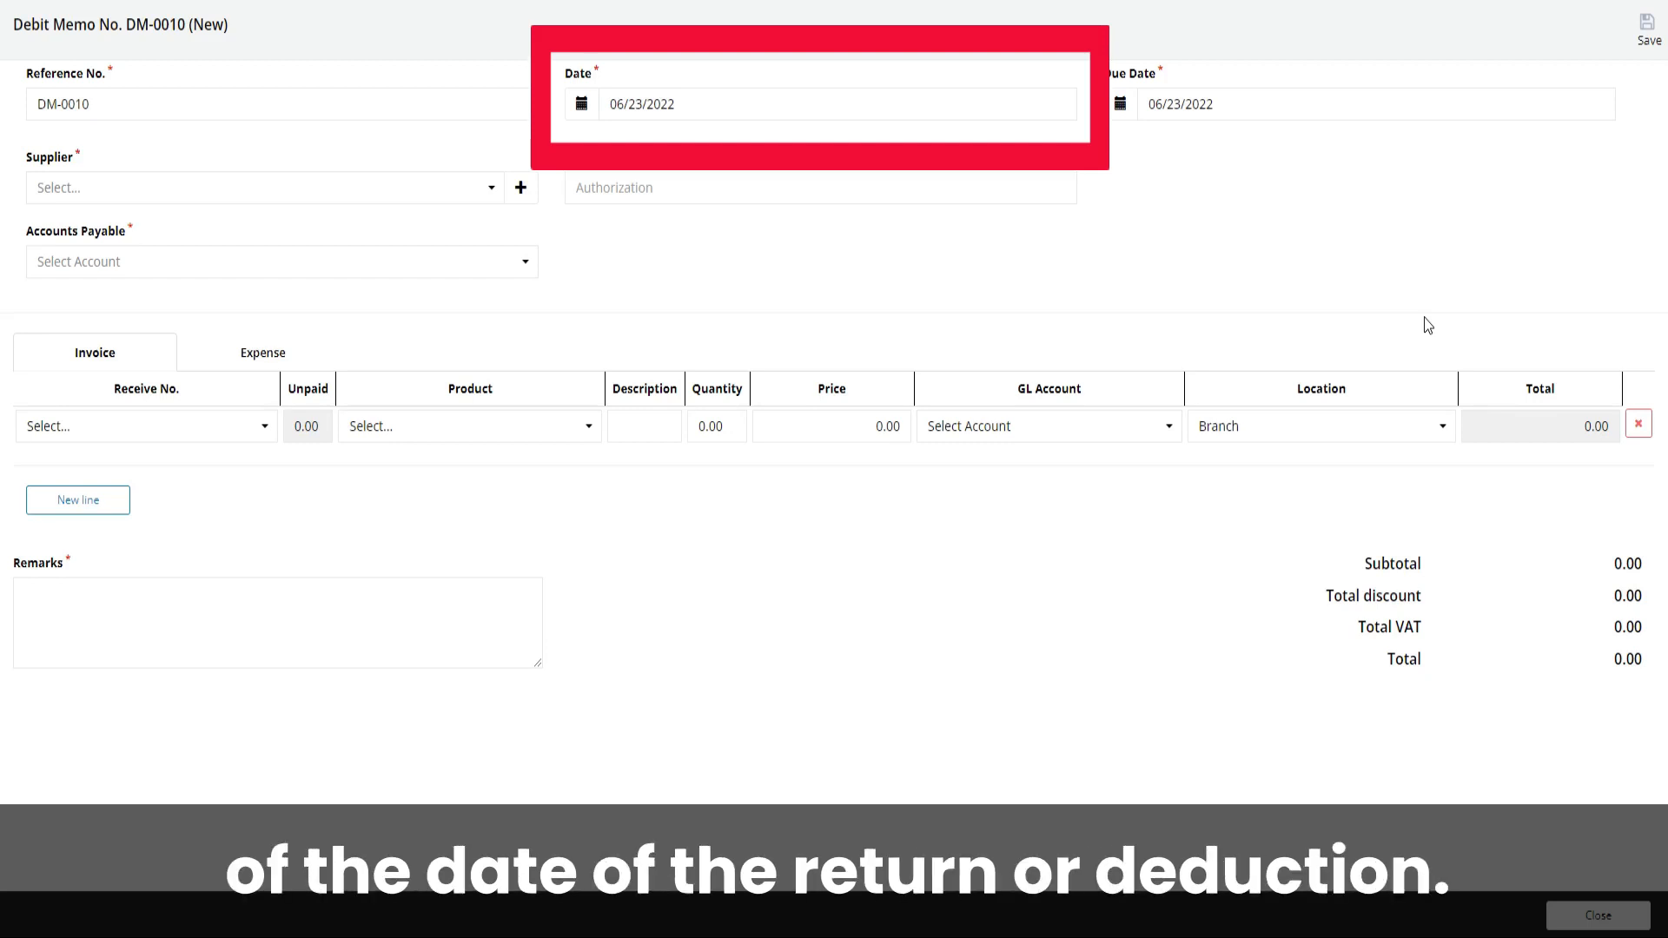
left_click(581, 103)
left_click(611, 137)
left_click(707, 267)
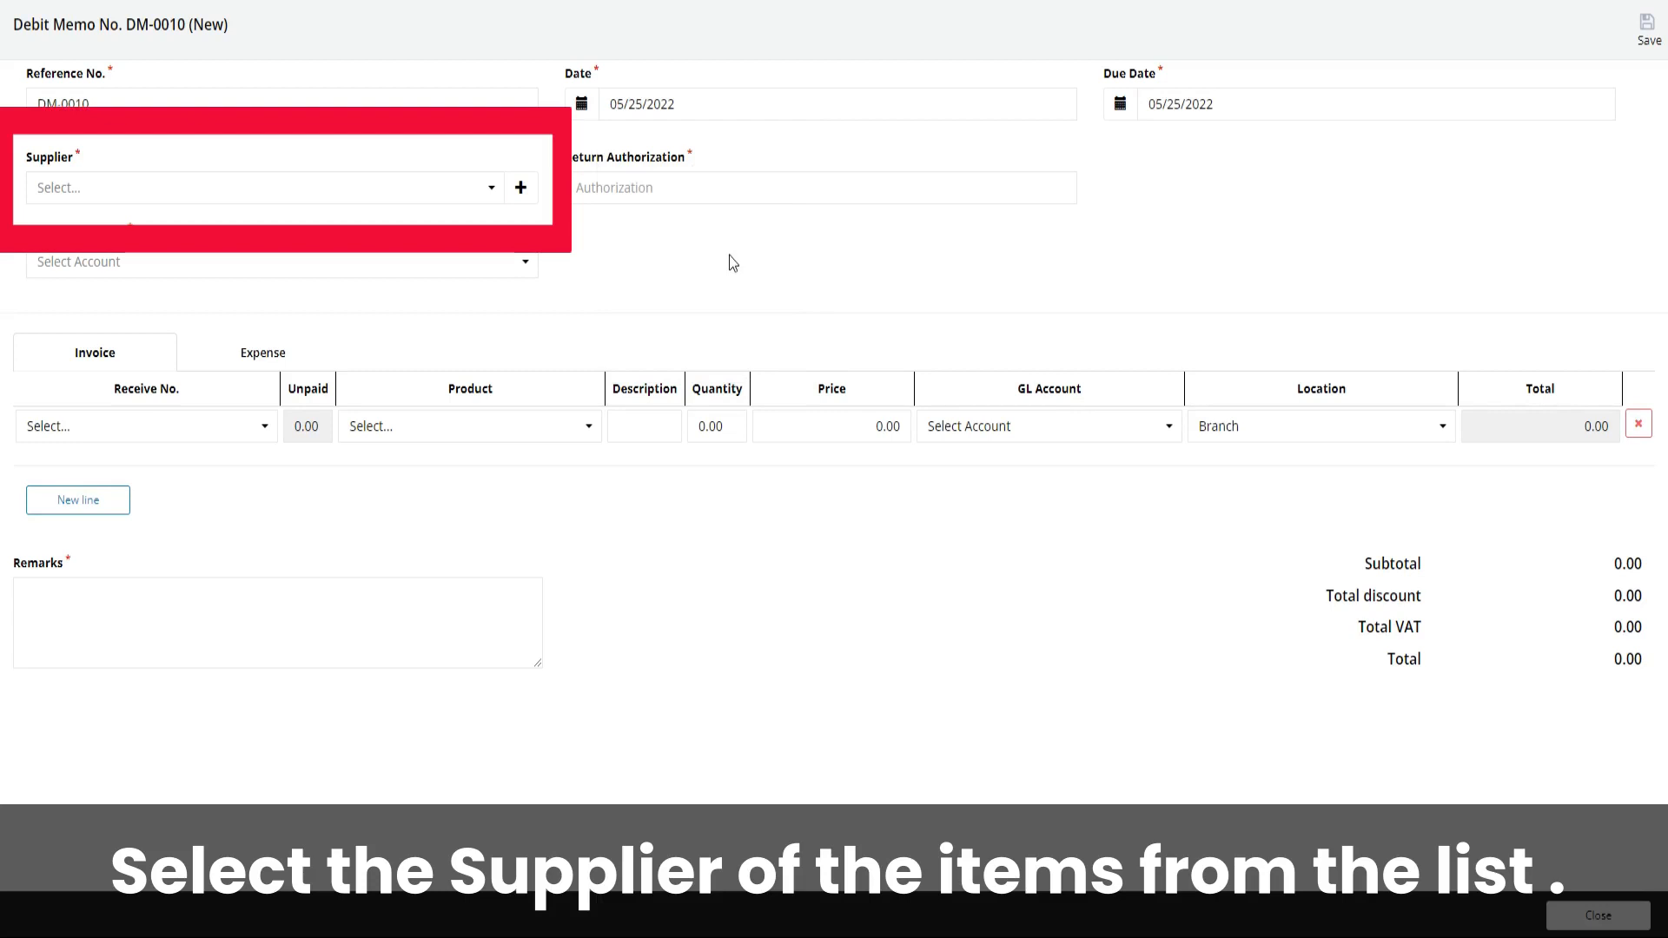
Choose ODA PIECES as the supplier and enter SAMPLE as the return authorization
left_click(408, 176)
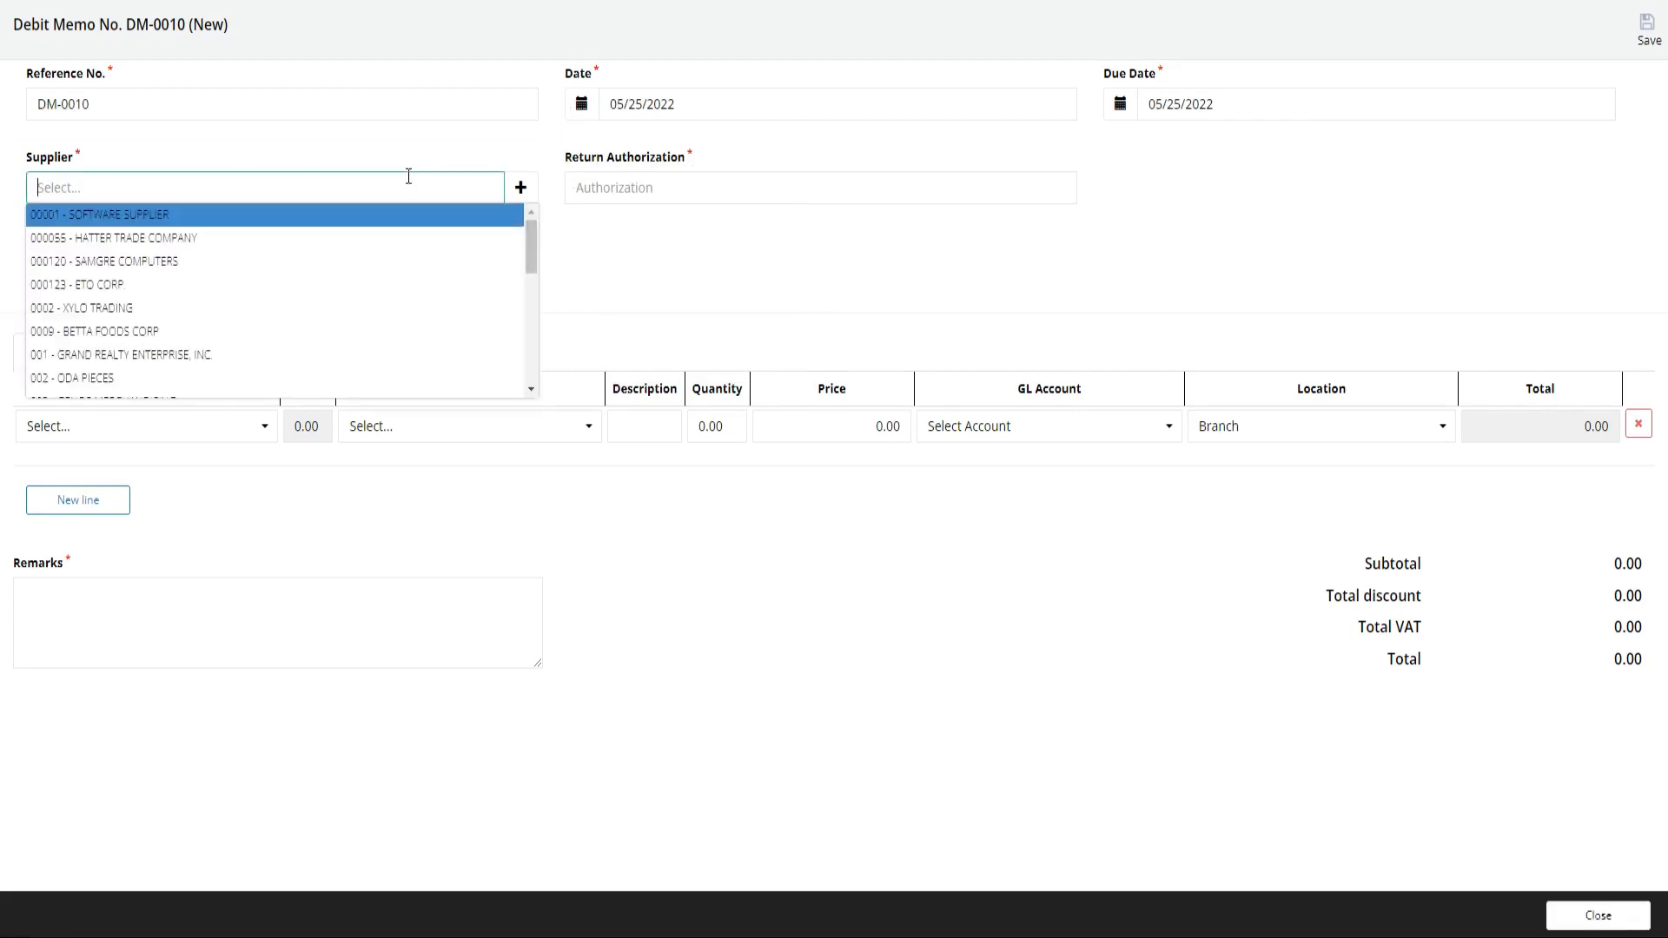
left_click(320, 377)
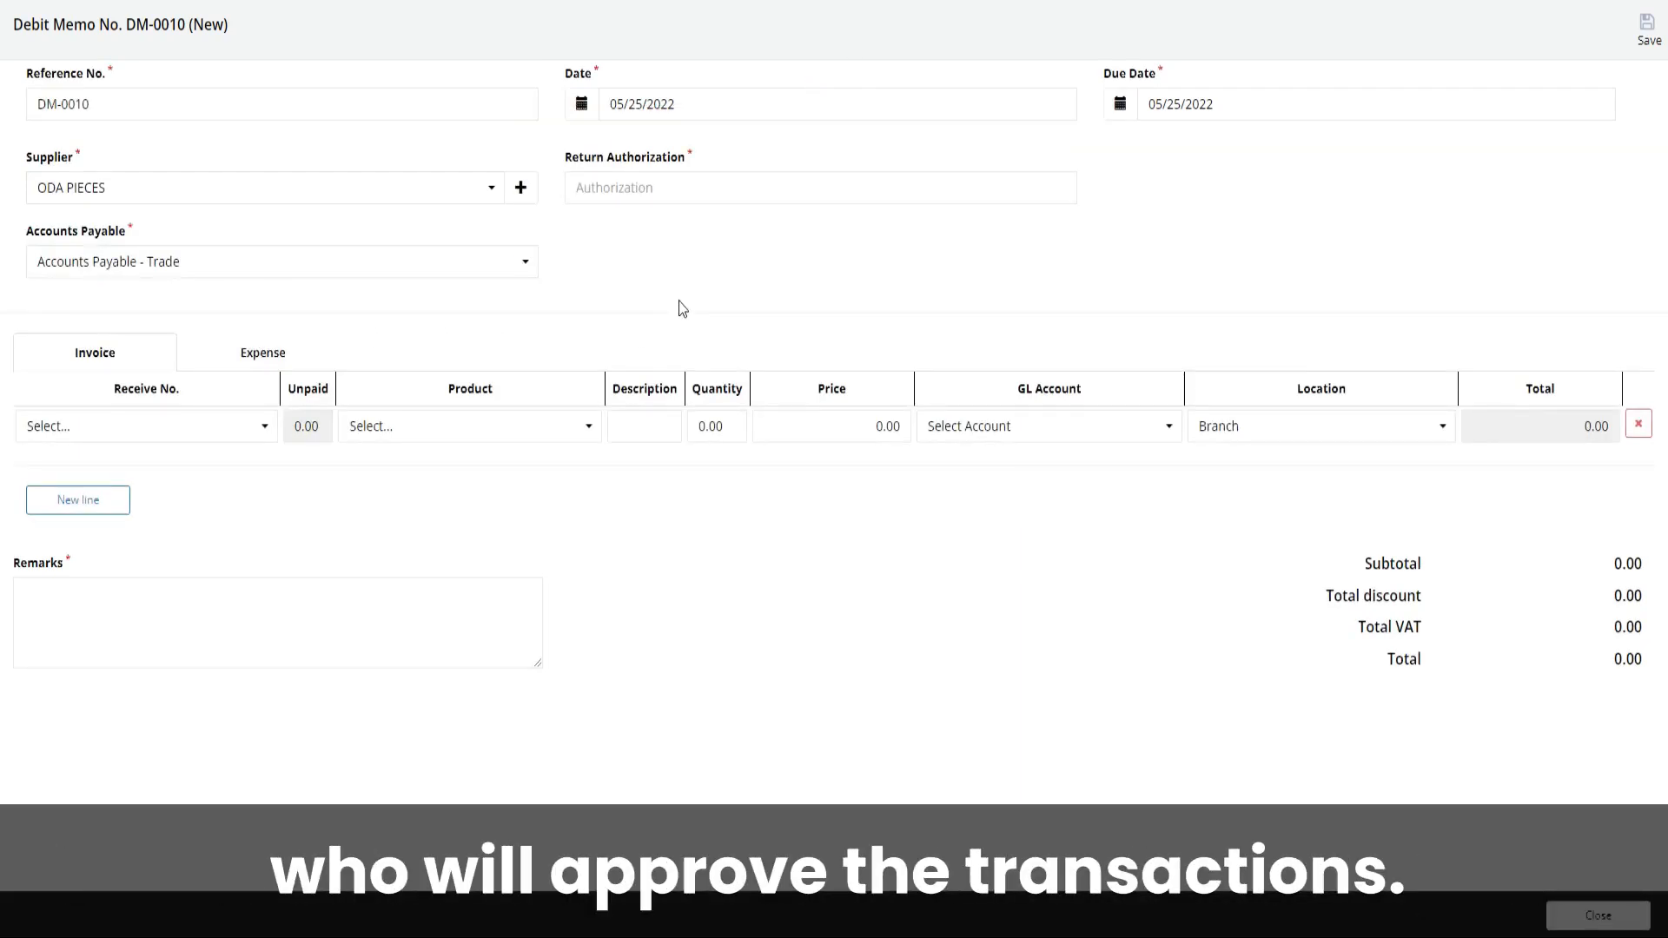
left_click(718, 190)
type("SAMPLE")
left_click(721, 246)
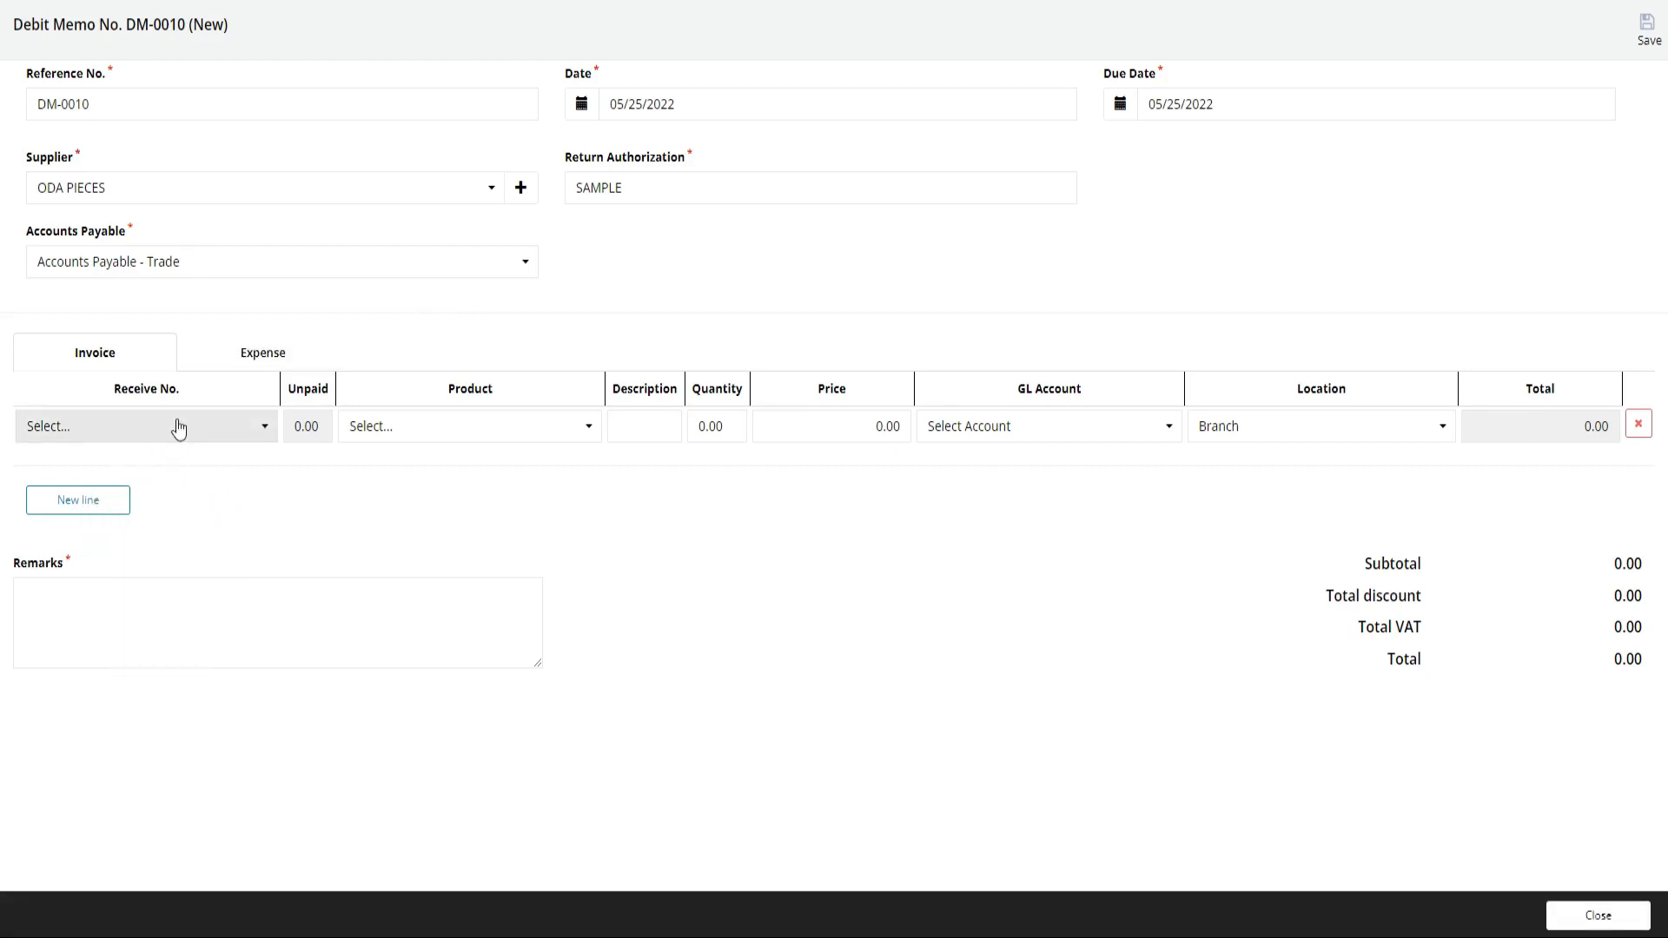
Fill the first invoice line with receive number Bill-0912335 and the product Glow plug
left_click(178, 422)
left_click(177, 454)
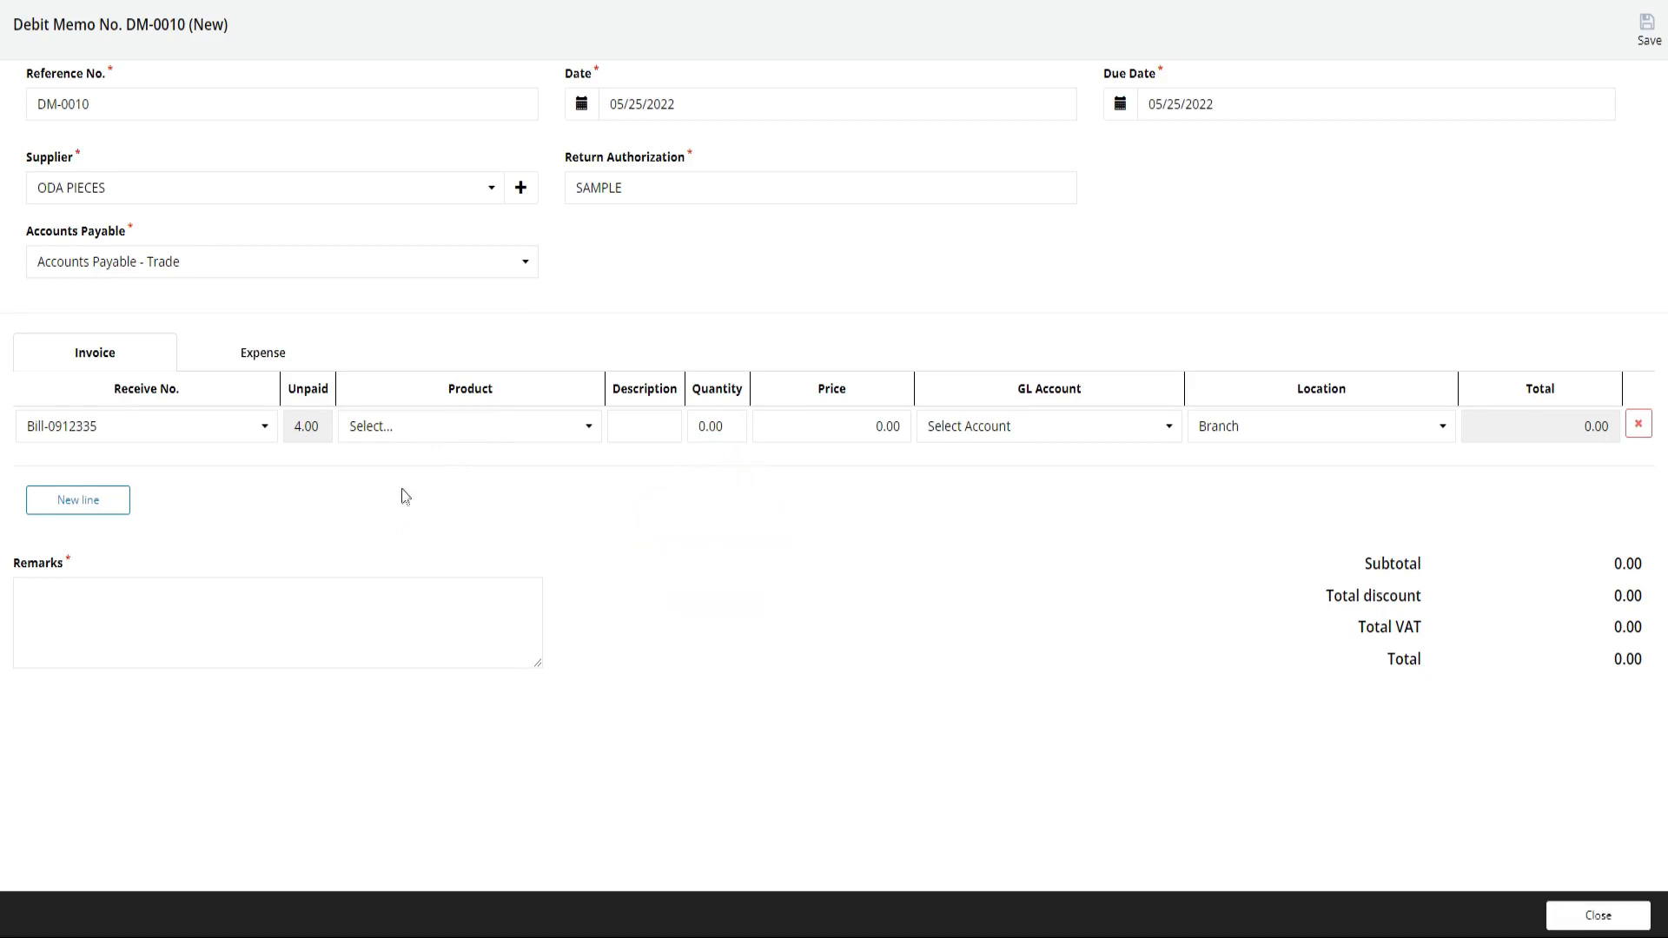
left_click(453, 442)
left_click(450, 460)
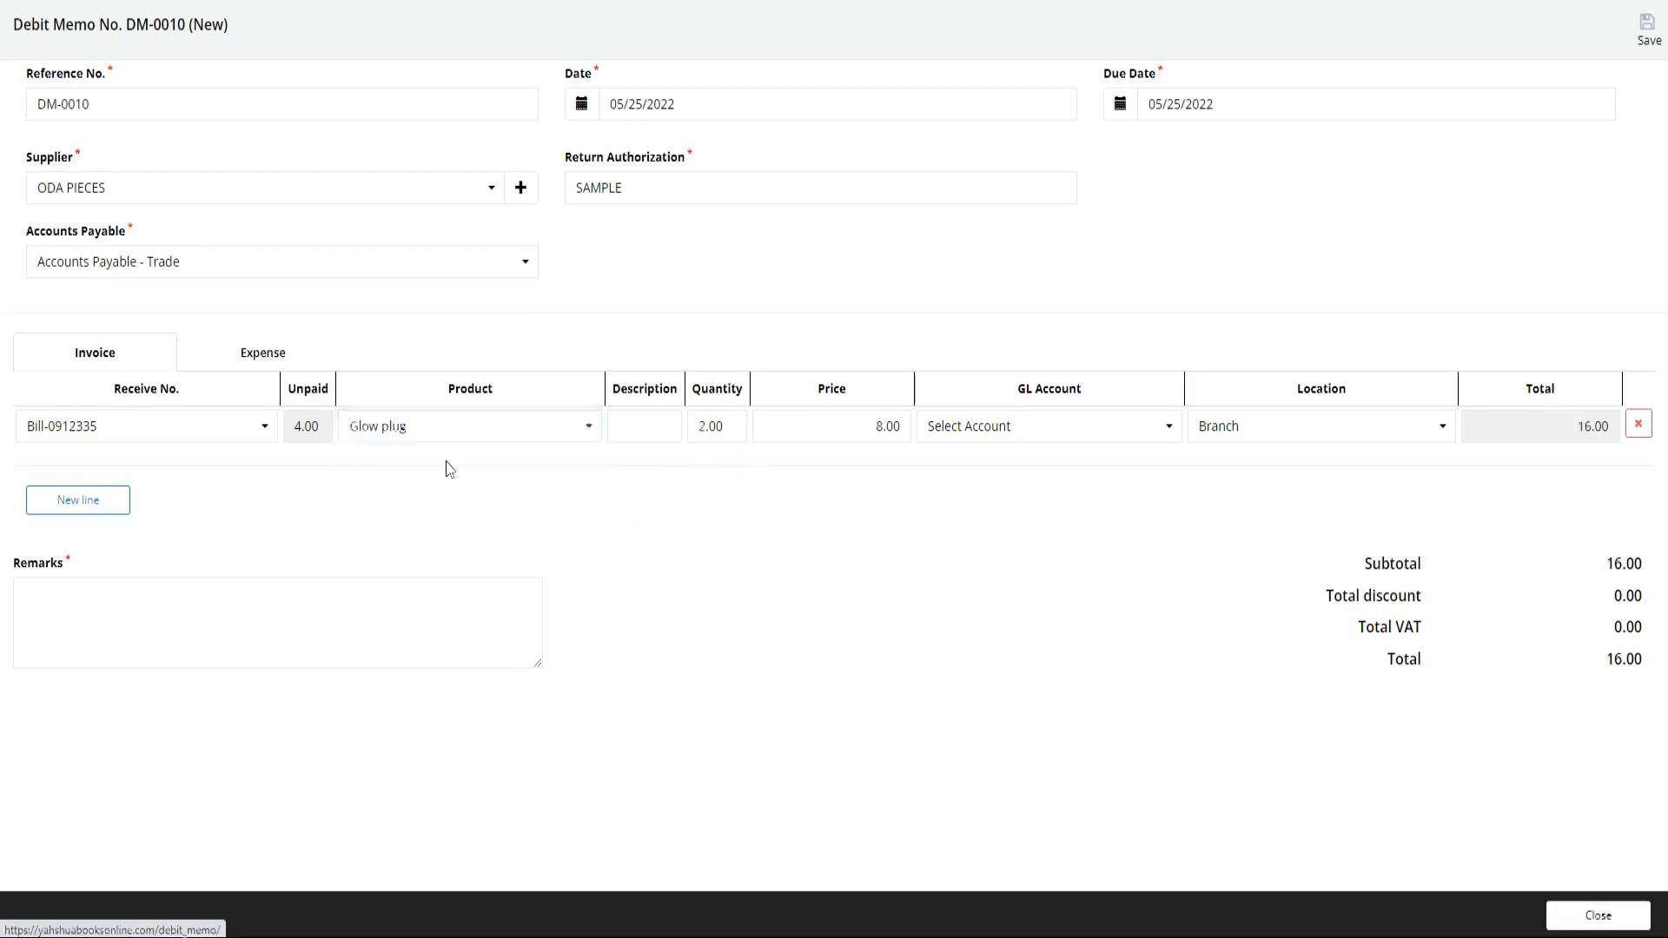
left_click(706, 433)
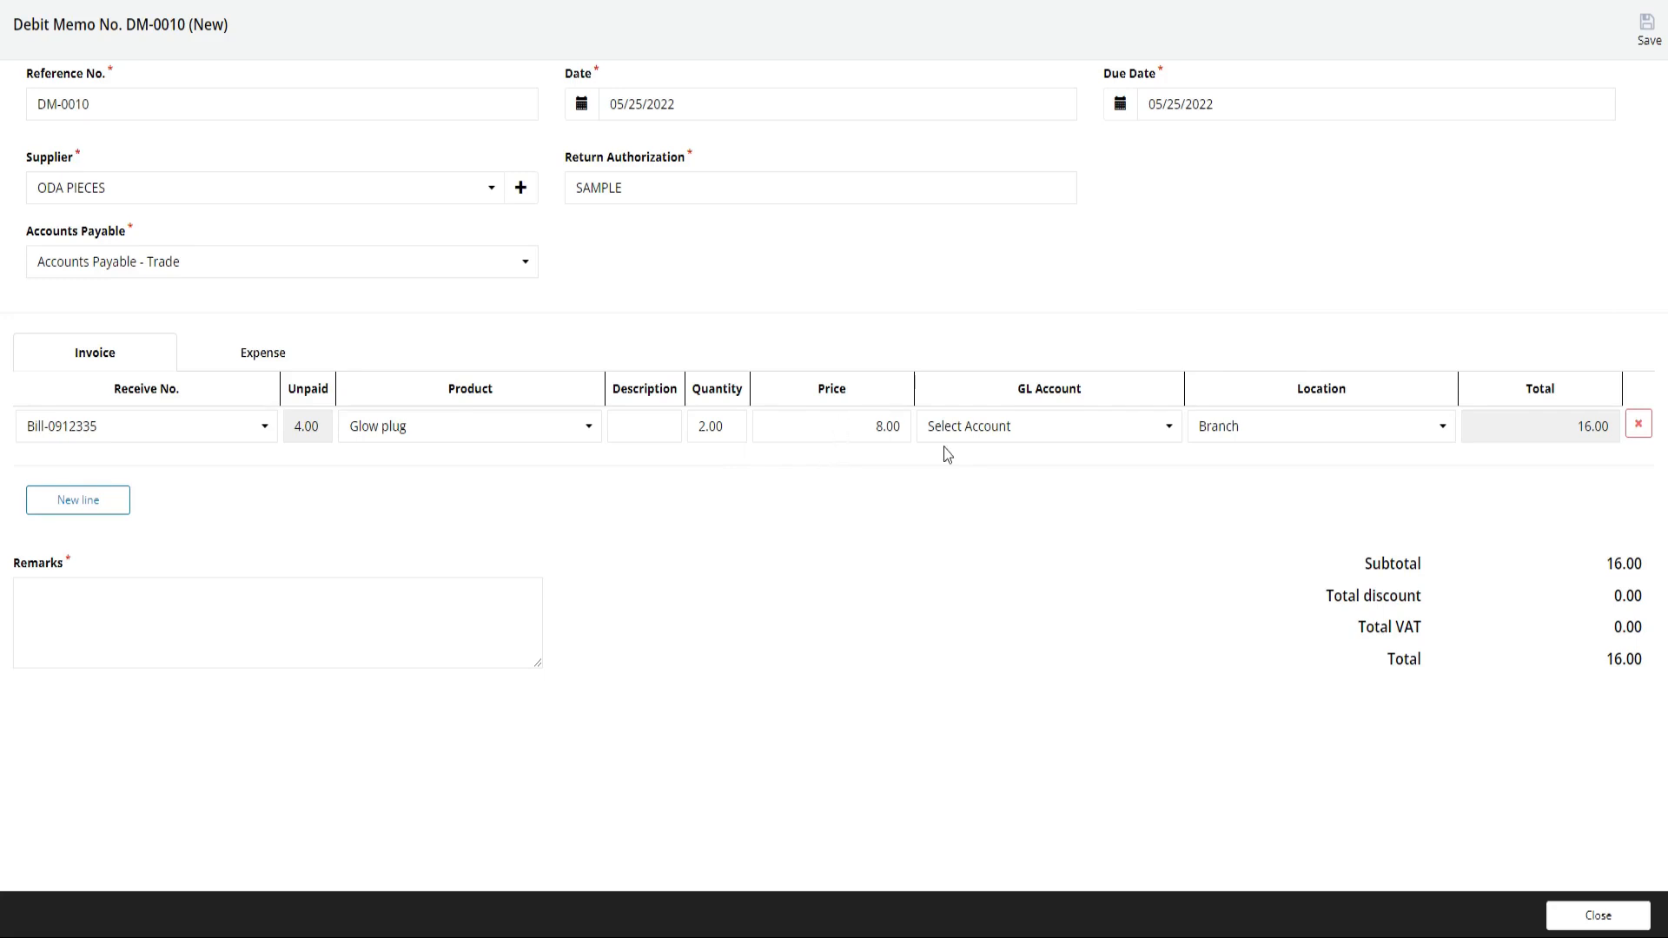
Assign the GL account Inventory - Construction Materials to the Glow plug line and add another invoice line
left_click(949, 427)
type("inven")
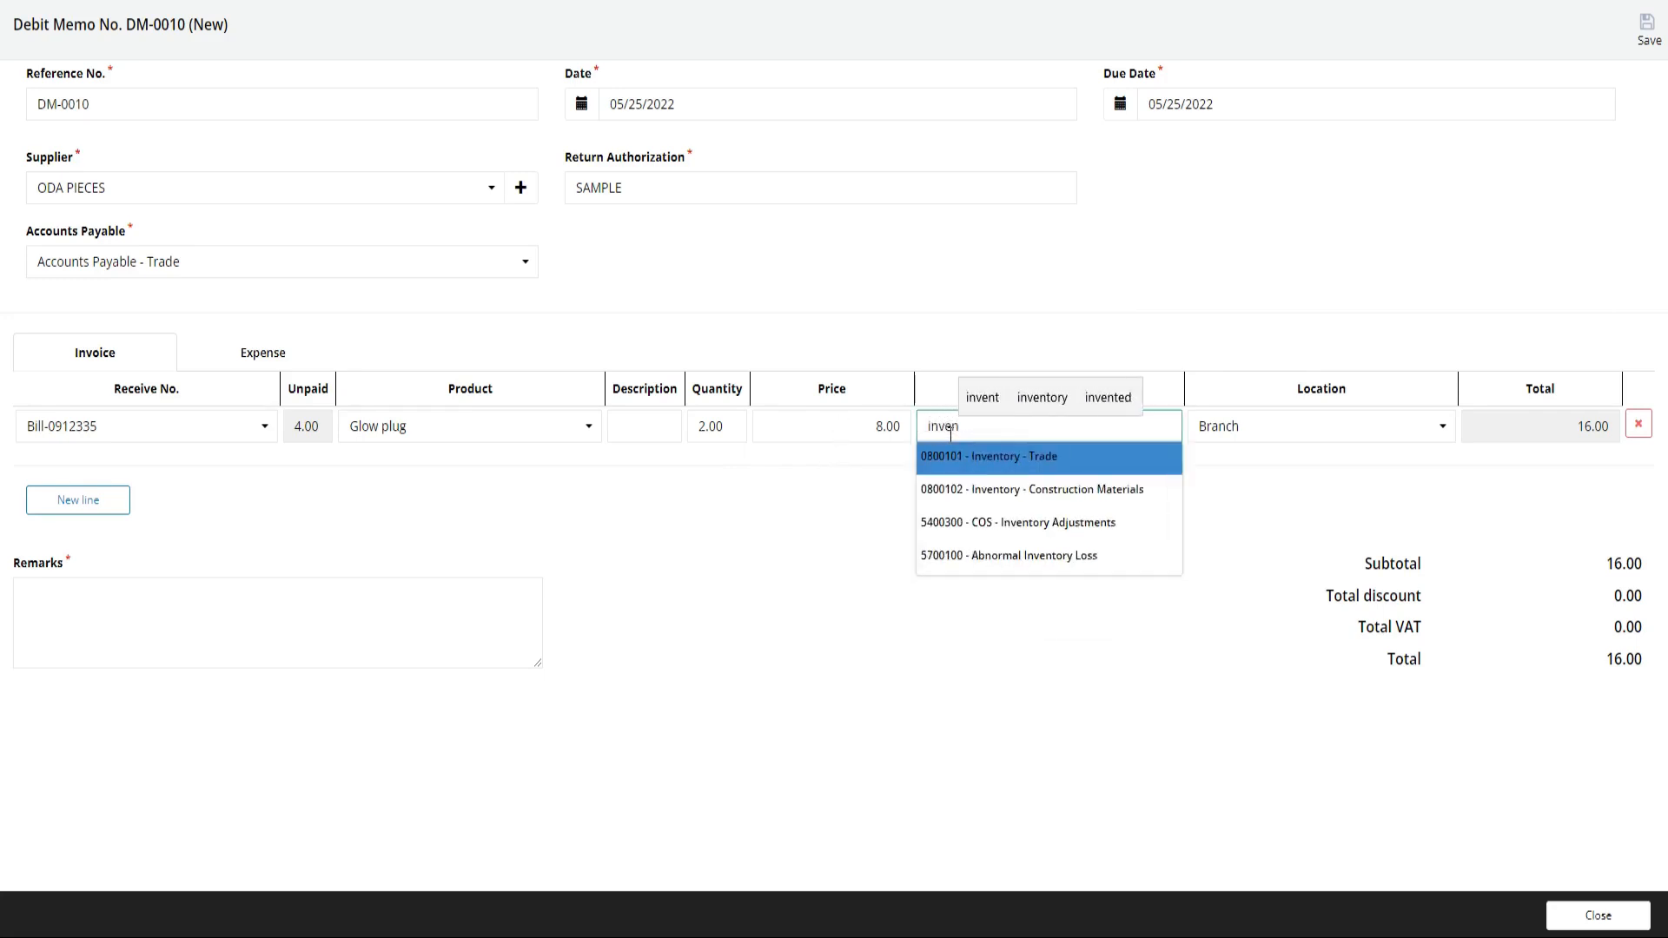
left_click(1018, 488)
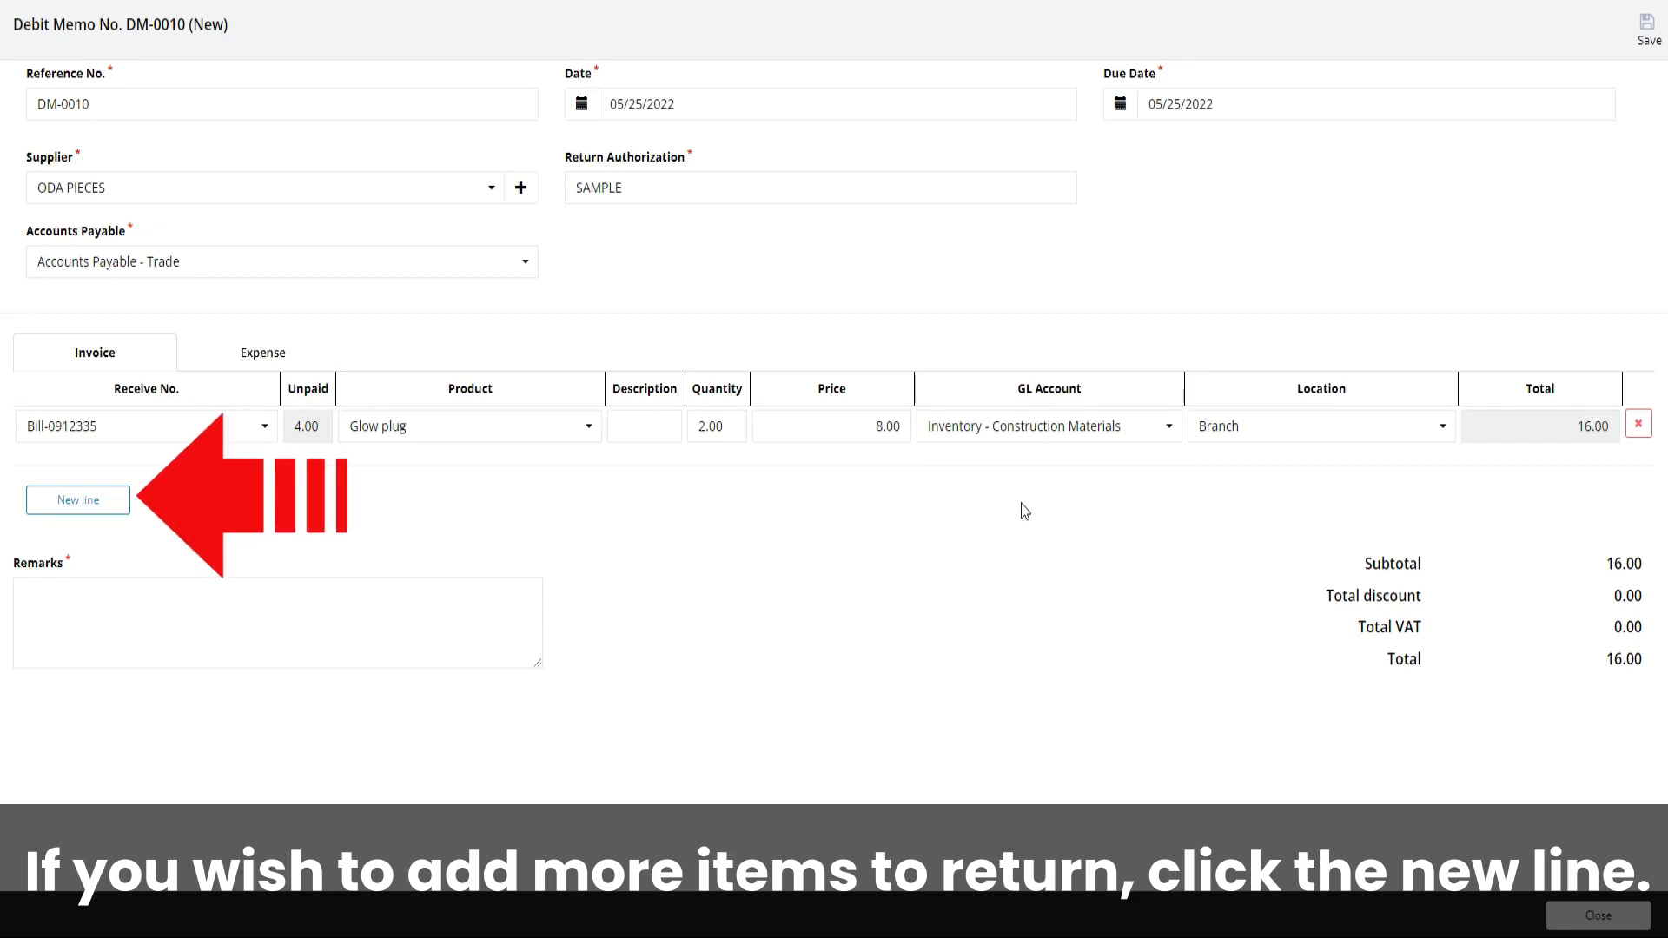
left_click(127, 503)
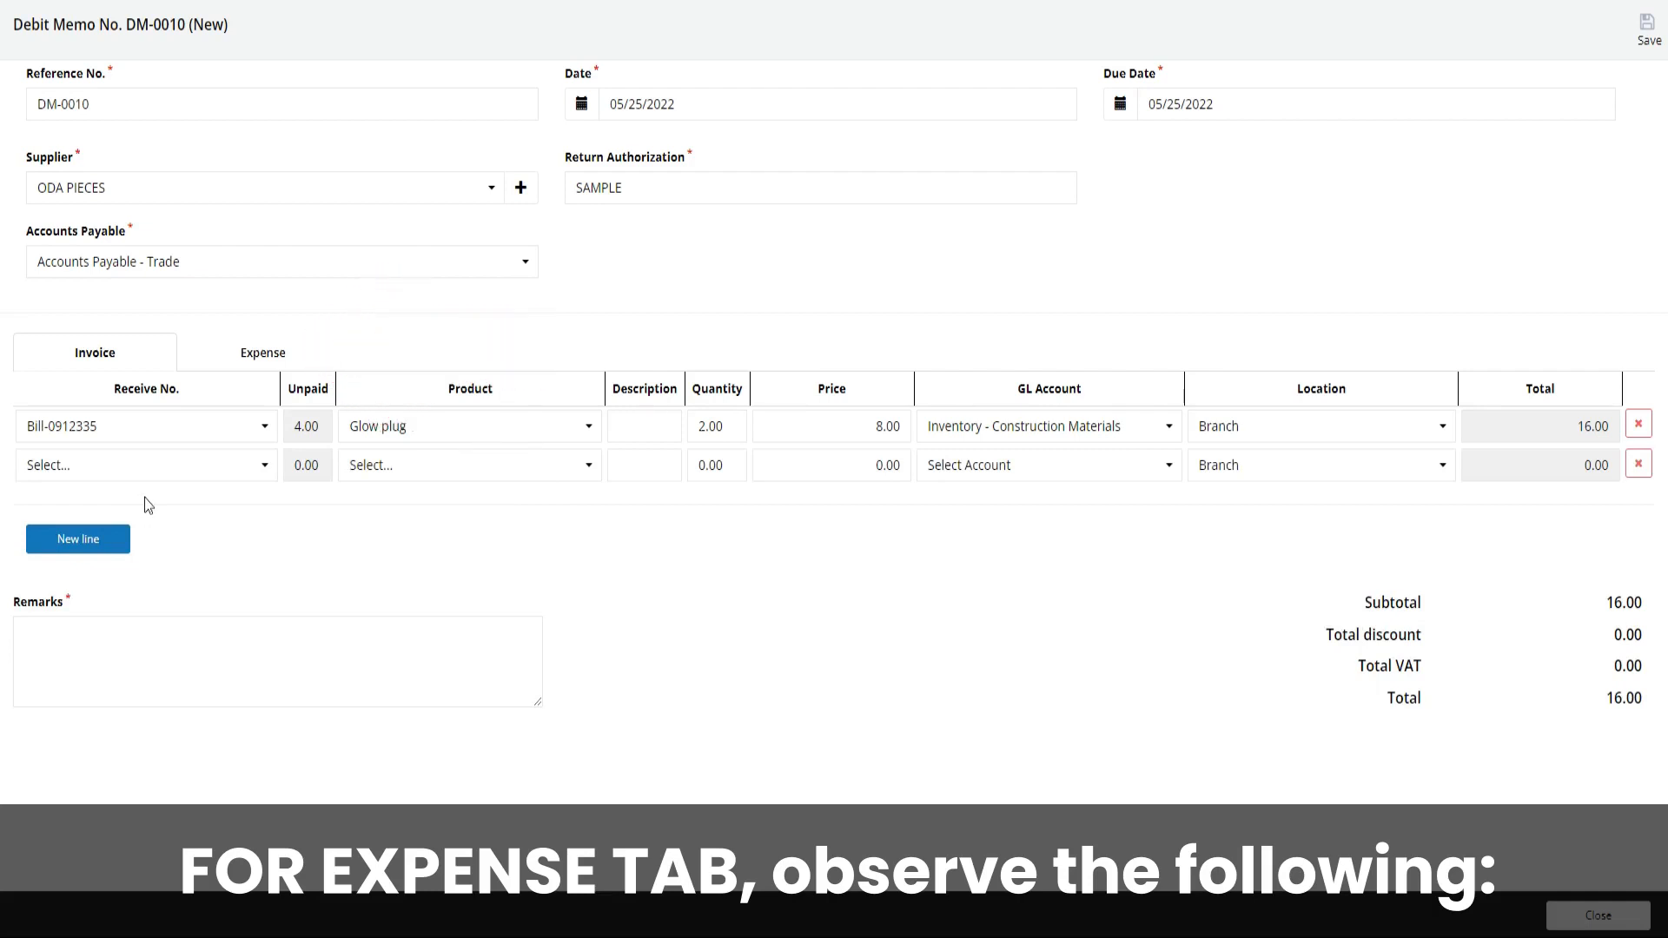
Enter an expense line for 00000 - Samsung Galaxy X with quantity 5 and widen the Price column
left_click(236, 363)
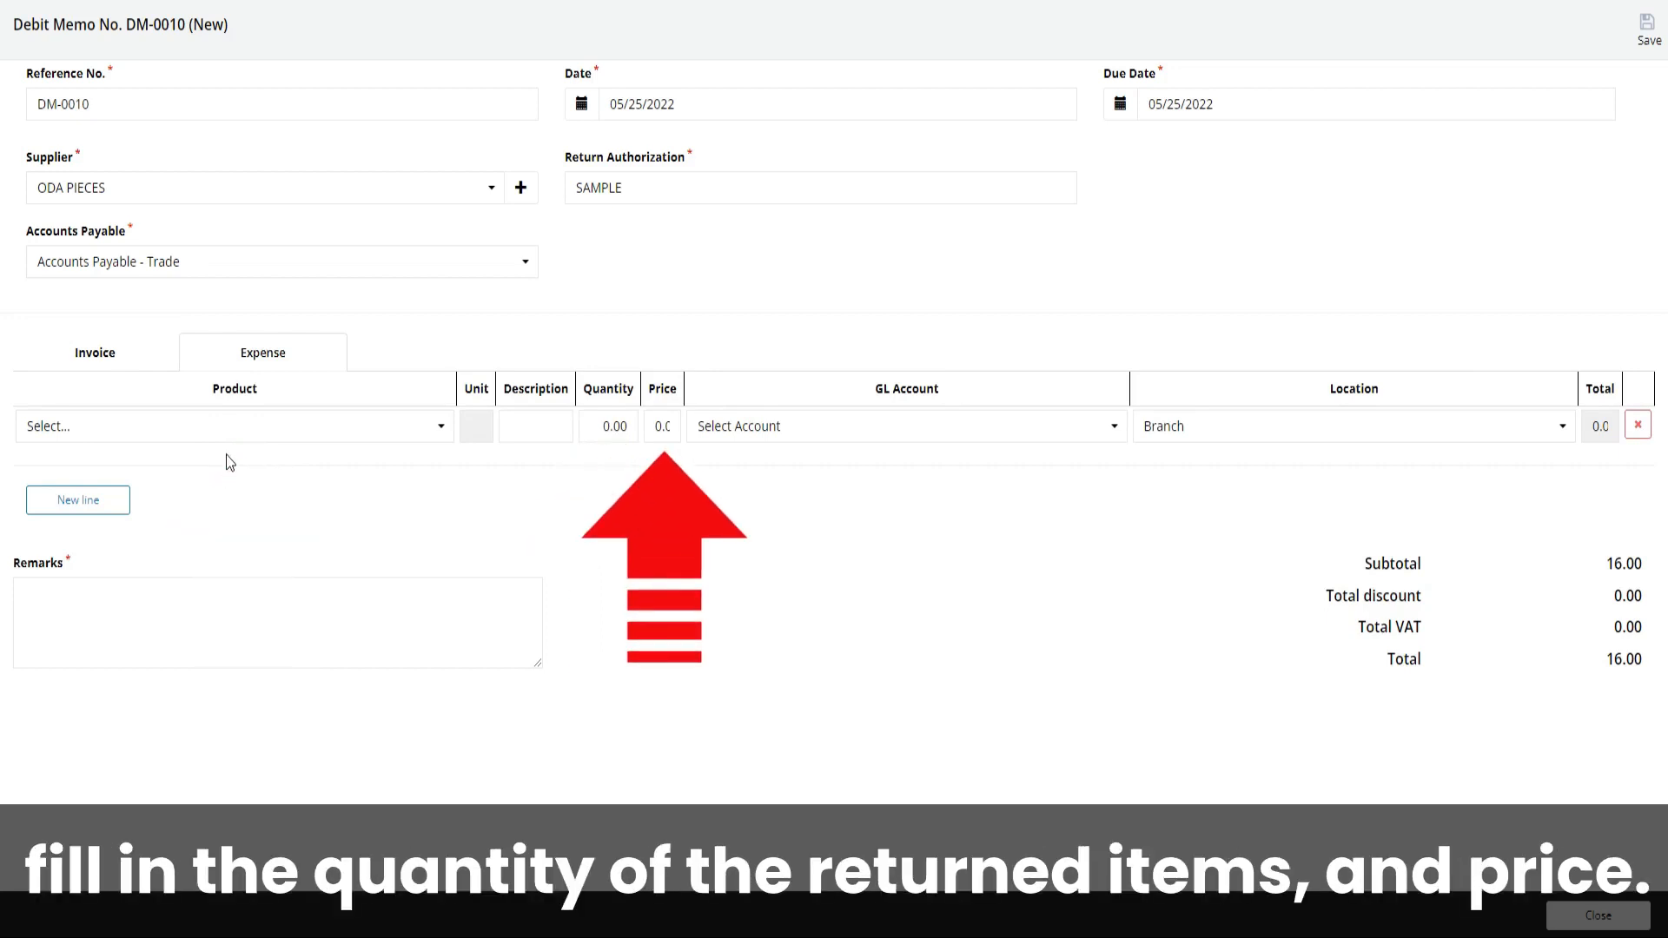
left_click(240, 428)
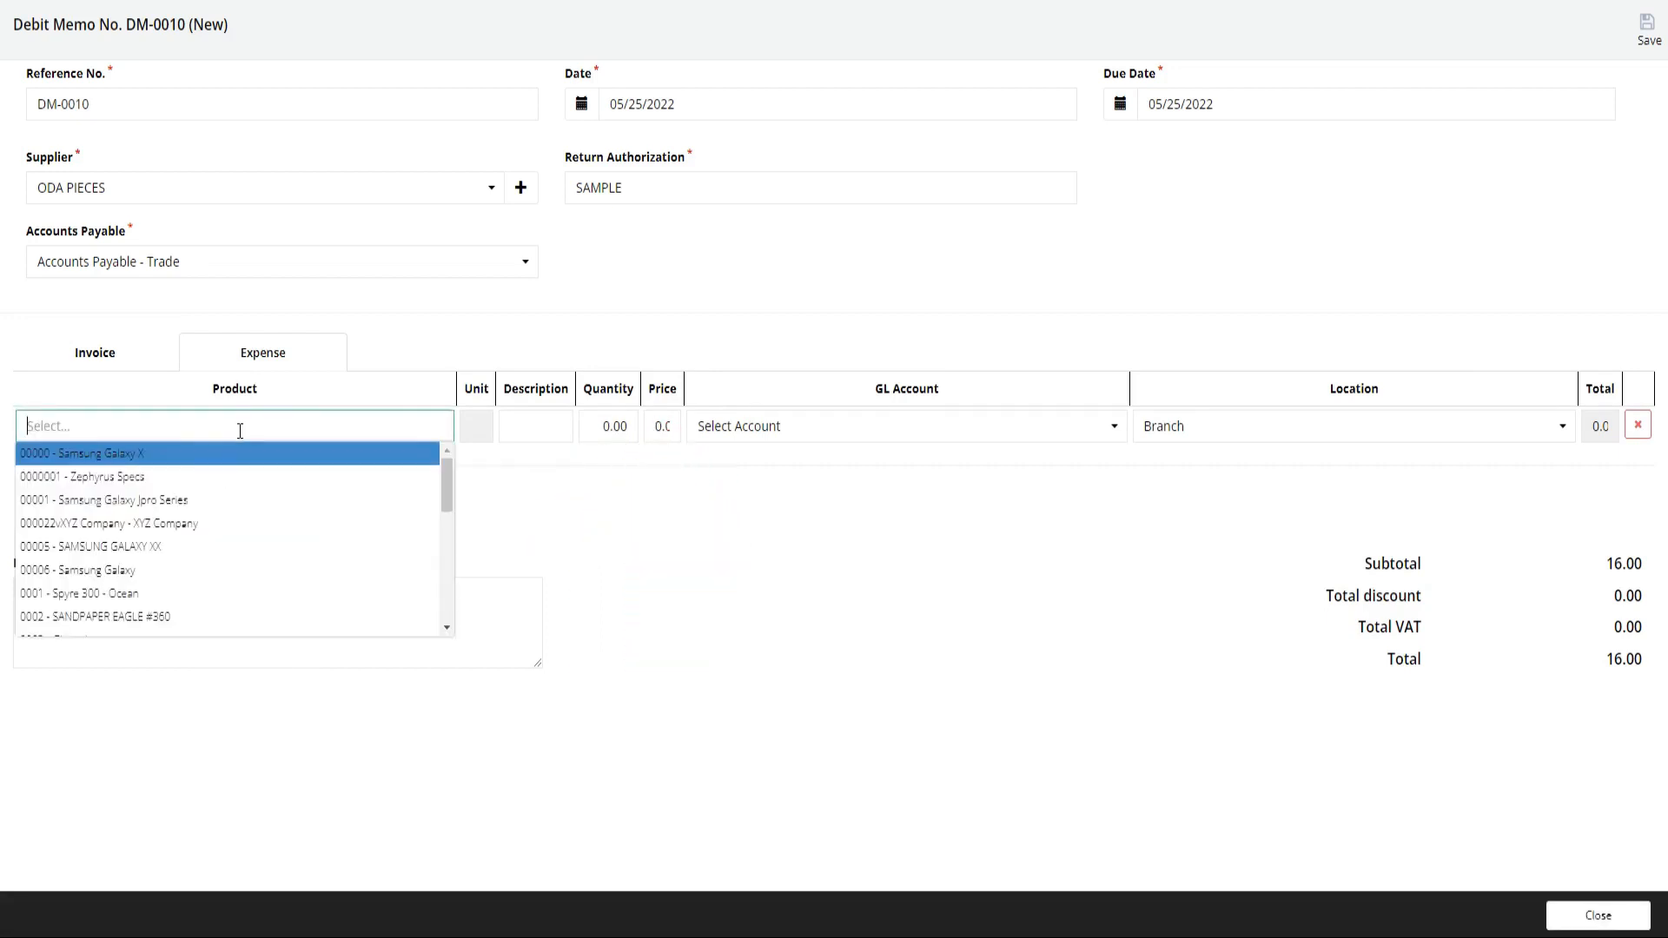
left_click(247, 461)
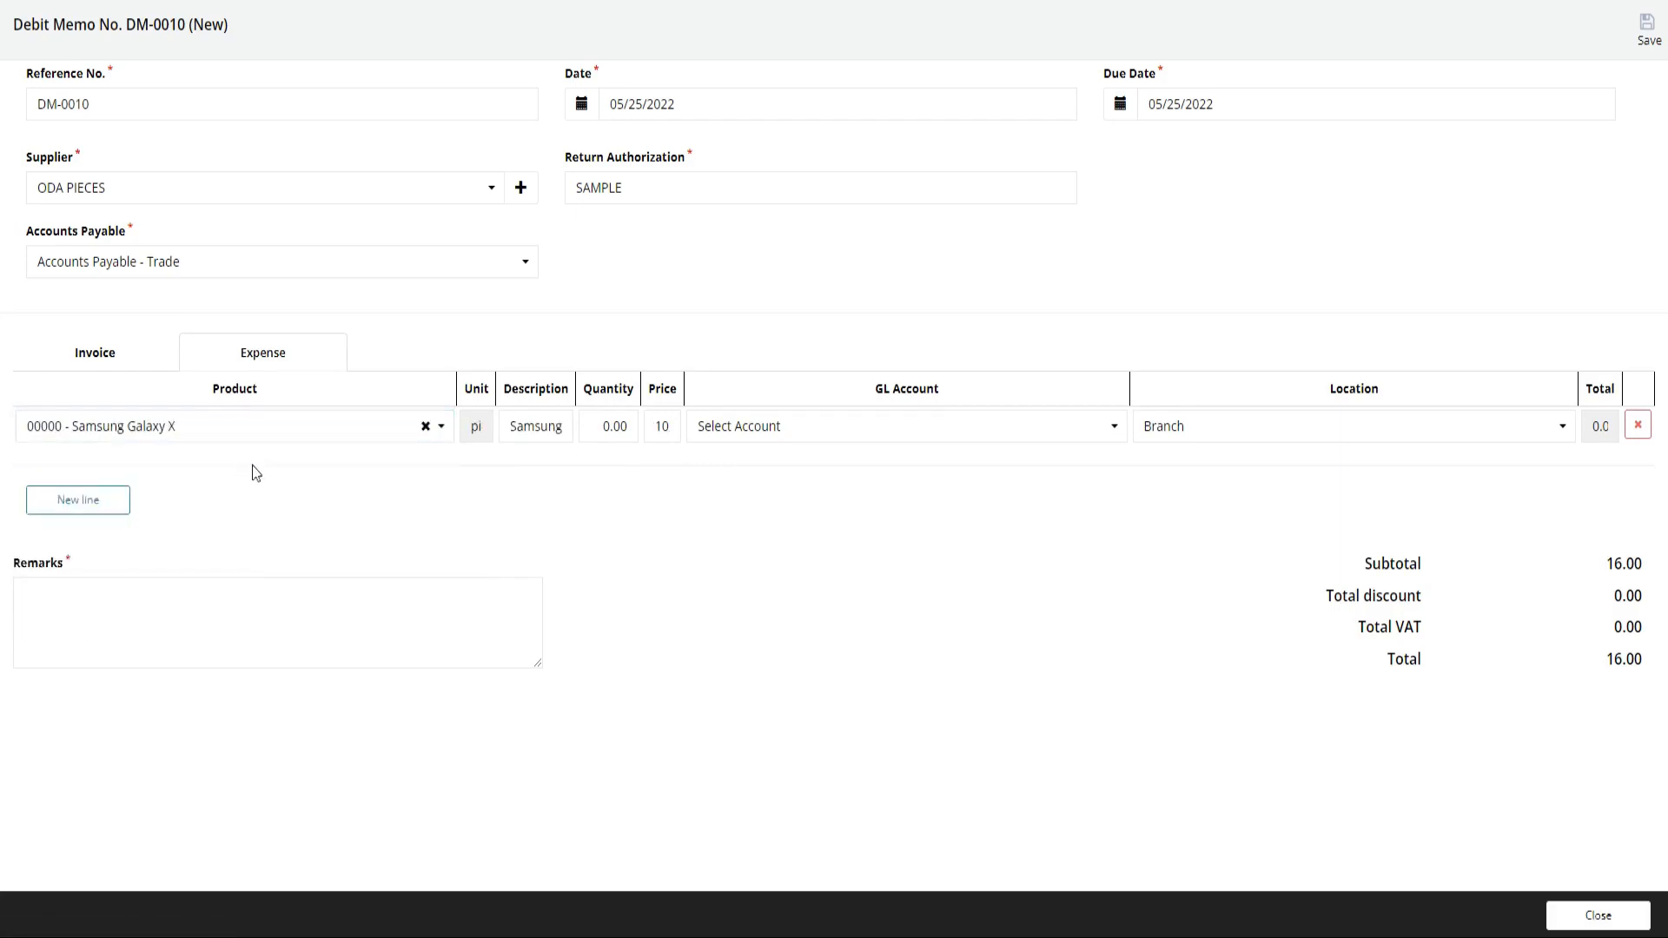
left_click(613, 429)
type("5")
left_click(611, 479)
left_click(663, 425)
left_click_drag(682, 390, 737, 388)
left_click(717, 477)
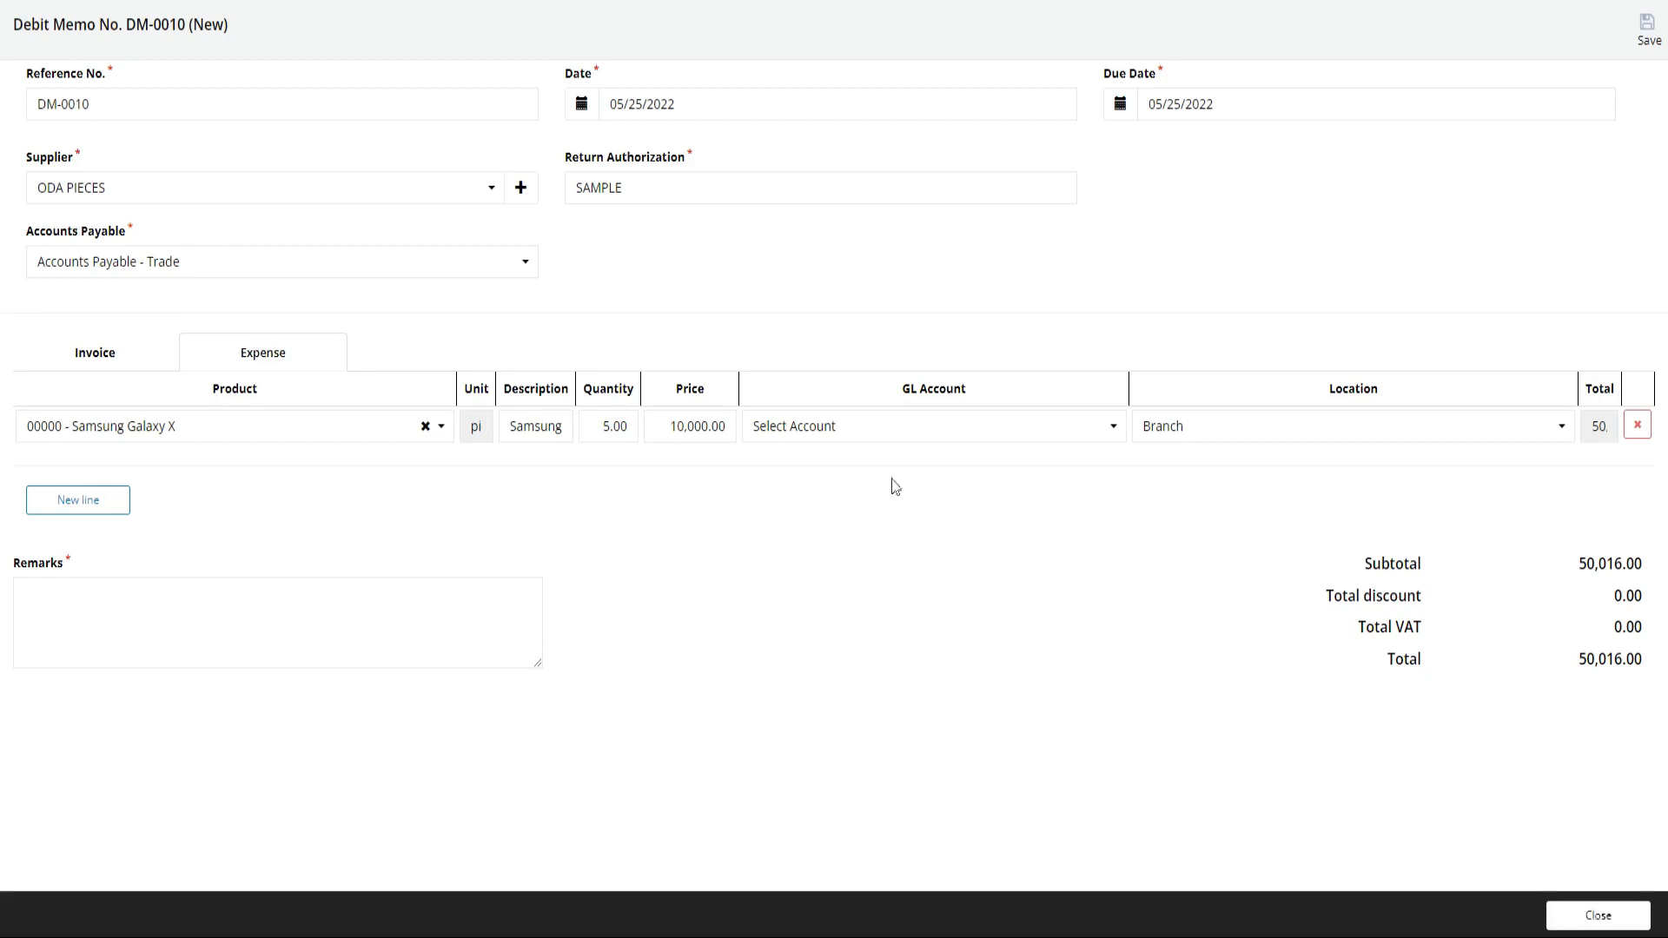
Assign the GL account Inventory - Construction Materials to the Samsung Galaxy X expense line and add another expense line
left_click(1095, 427)
type("inv")
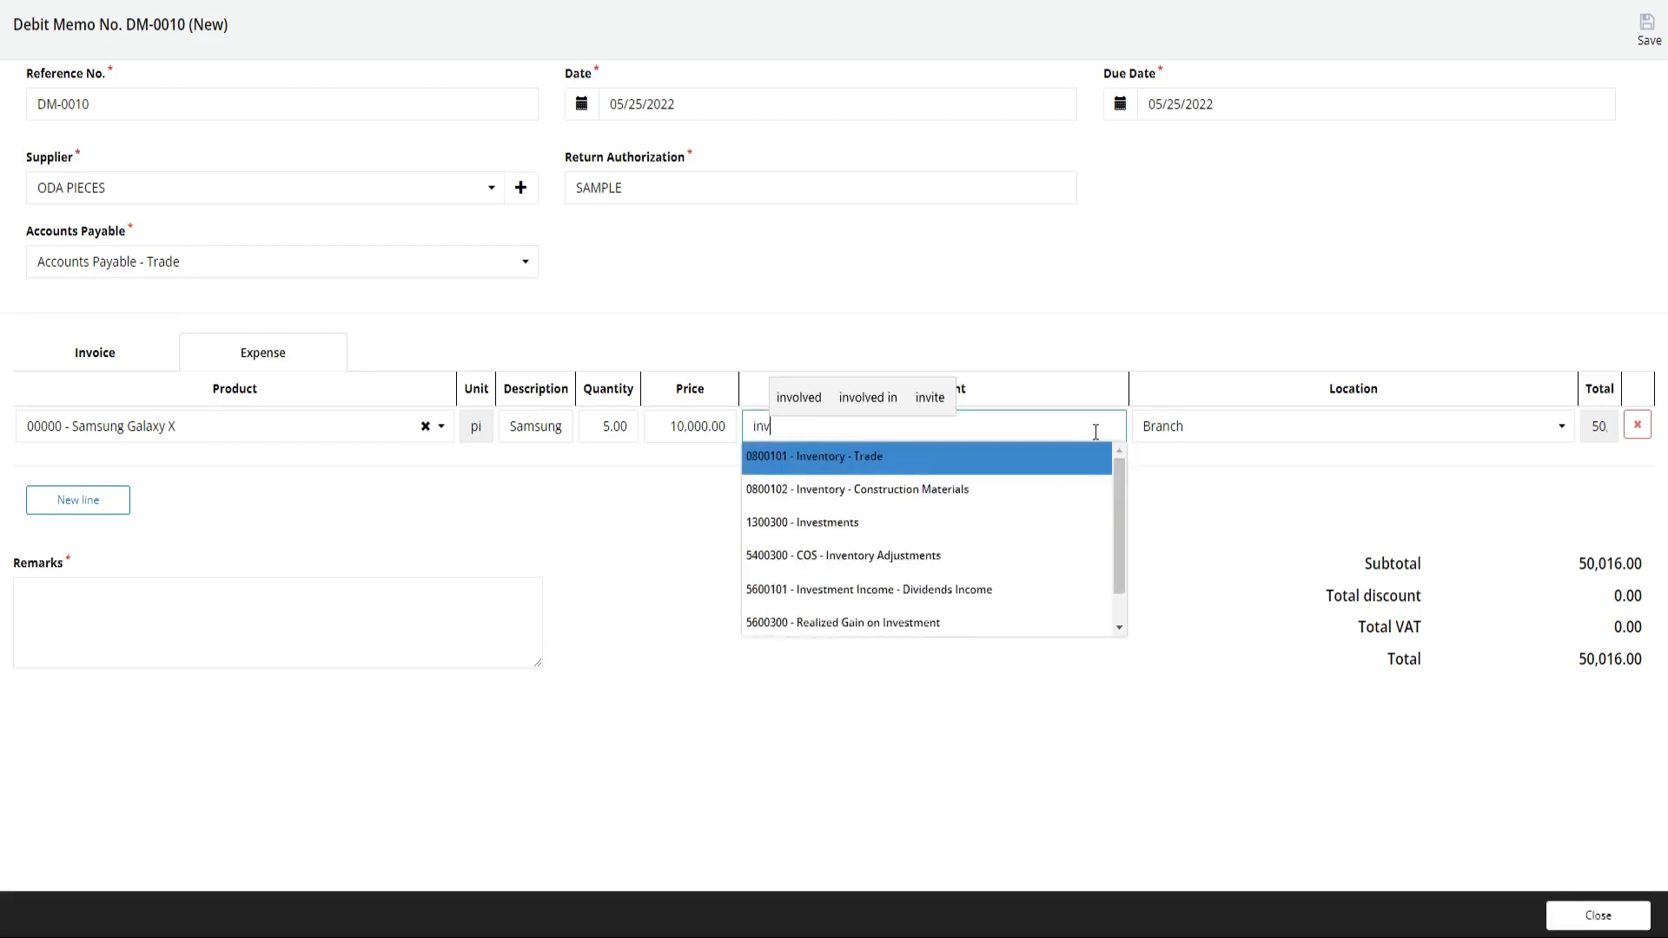
left_click(1070, 483)
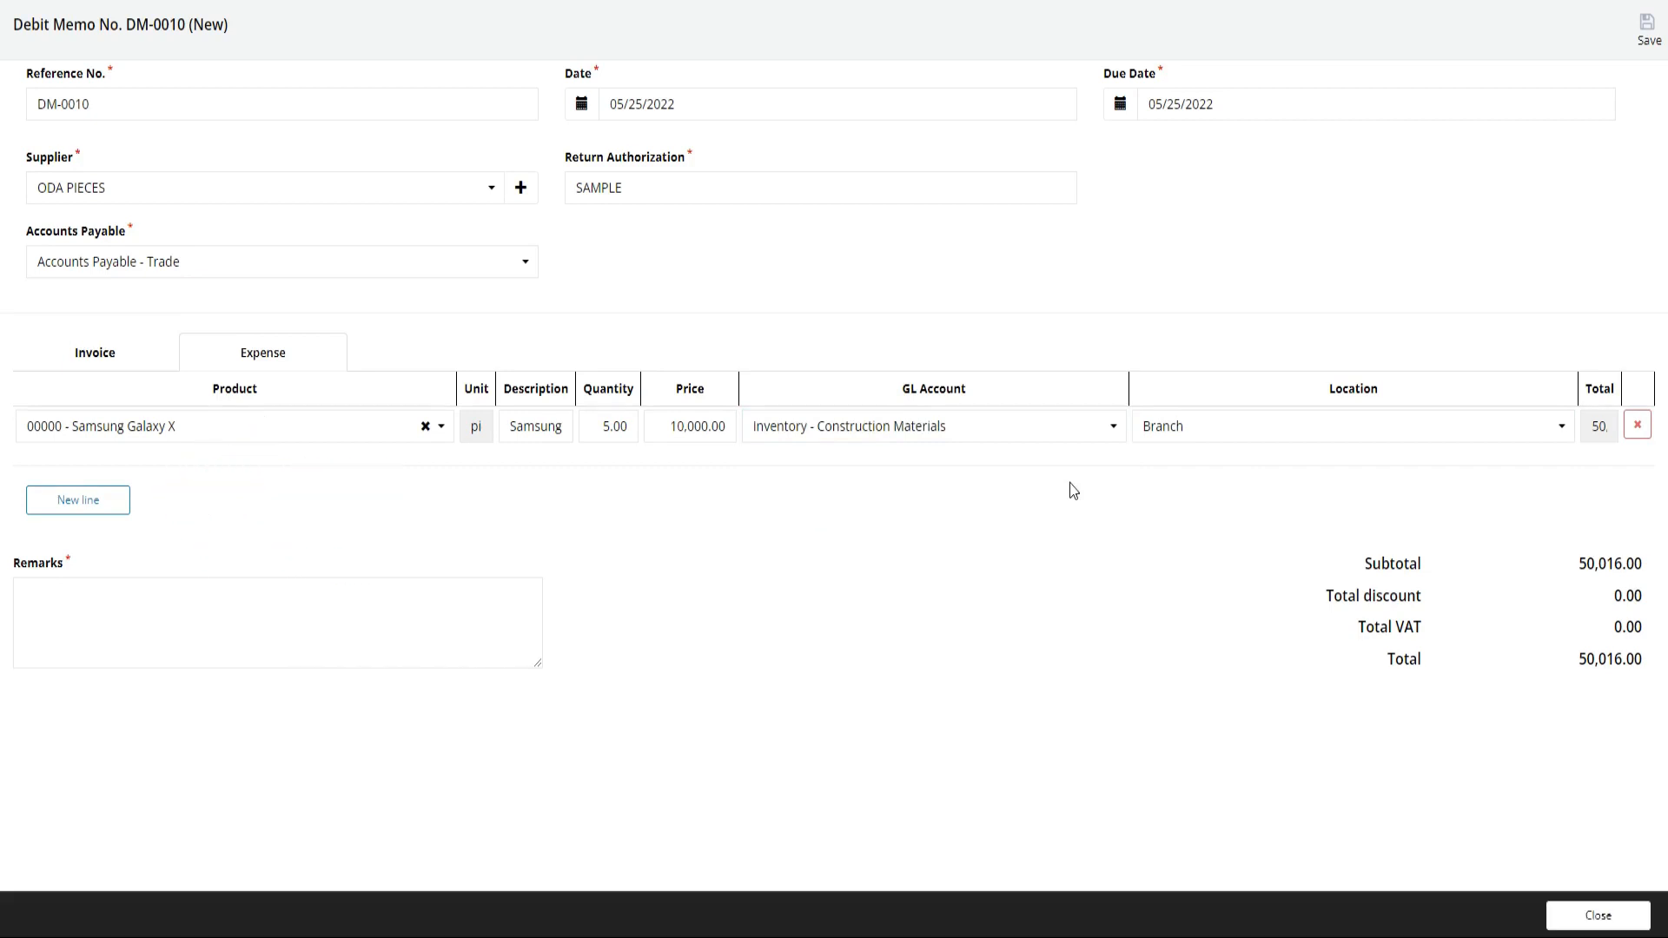
left_click(109, 509)
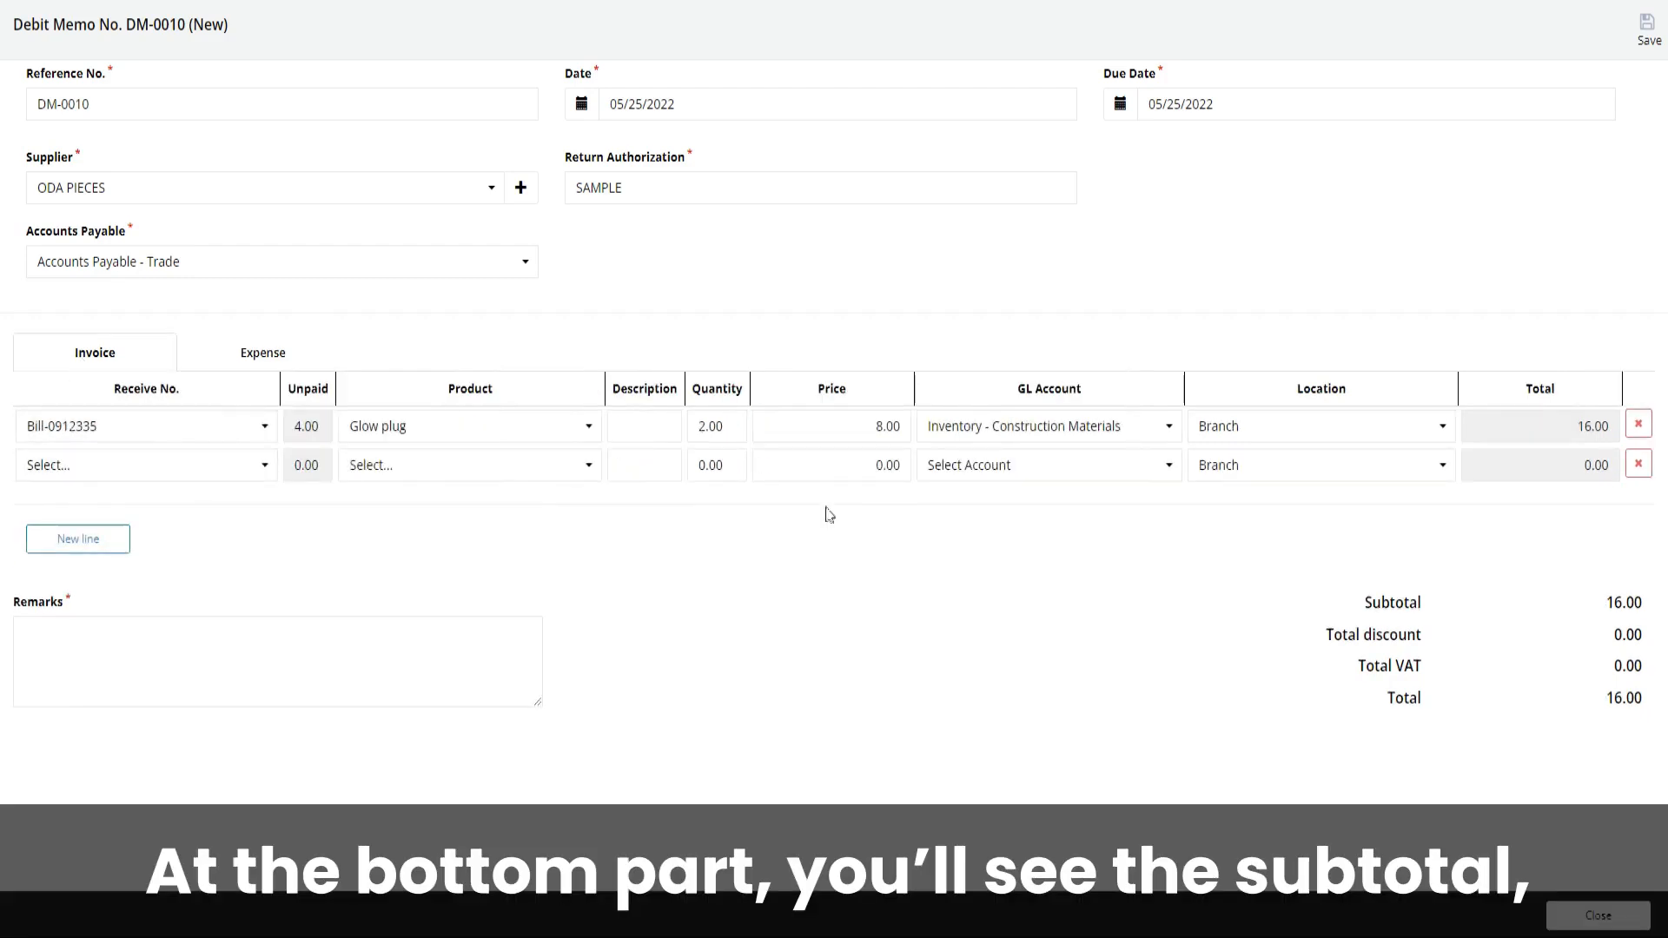
Remove the empty second invoice line and enter DAMAGED as the memo's remarks
left_click(1638, 463)
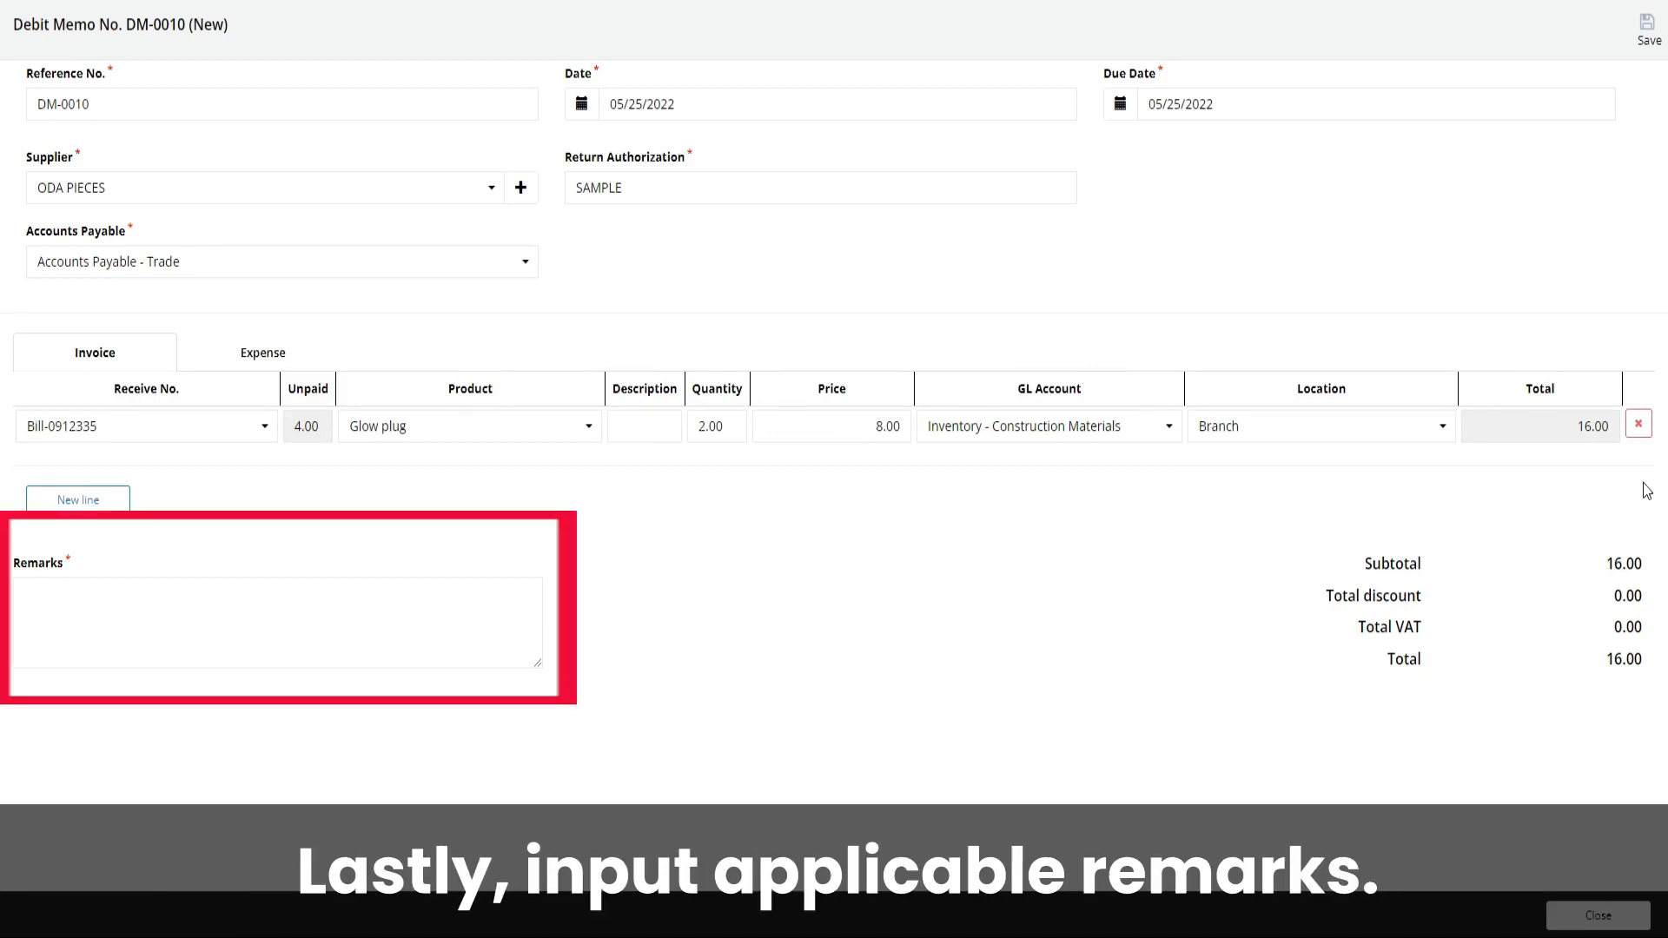
left_click(459, 634)
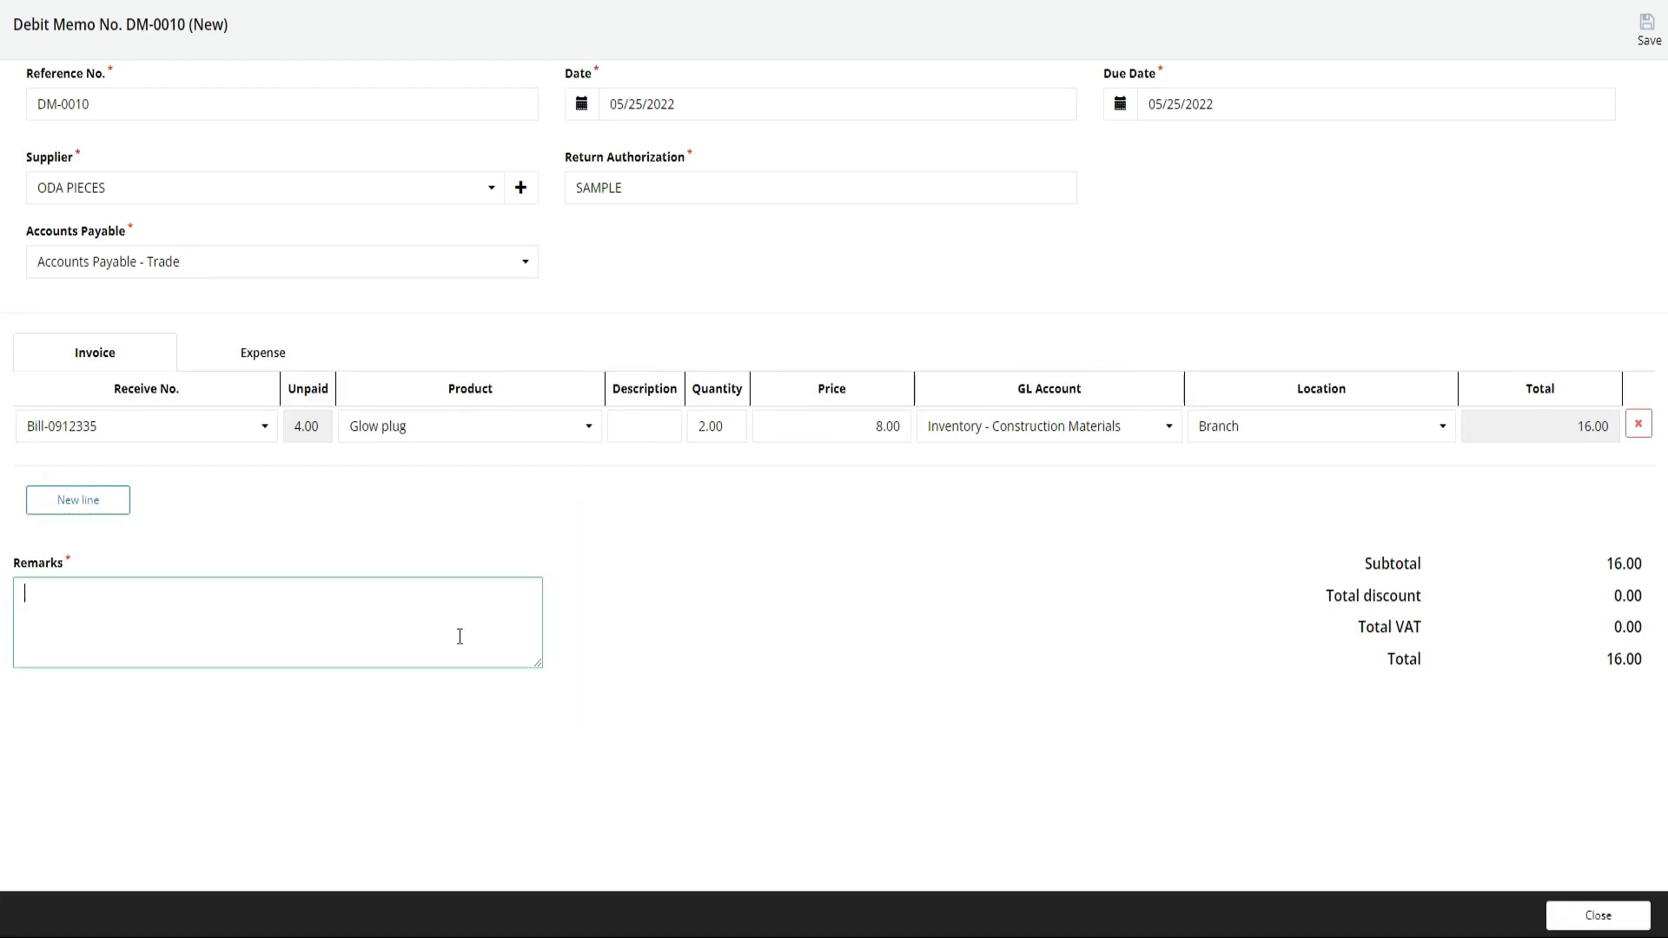
type("DAMAGED")
left_click(811, 554)
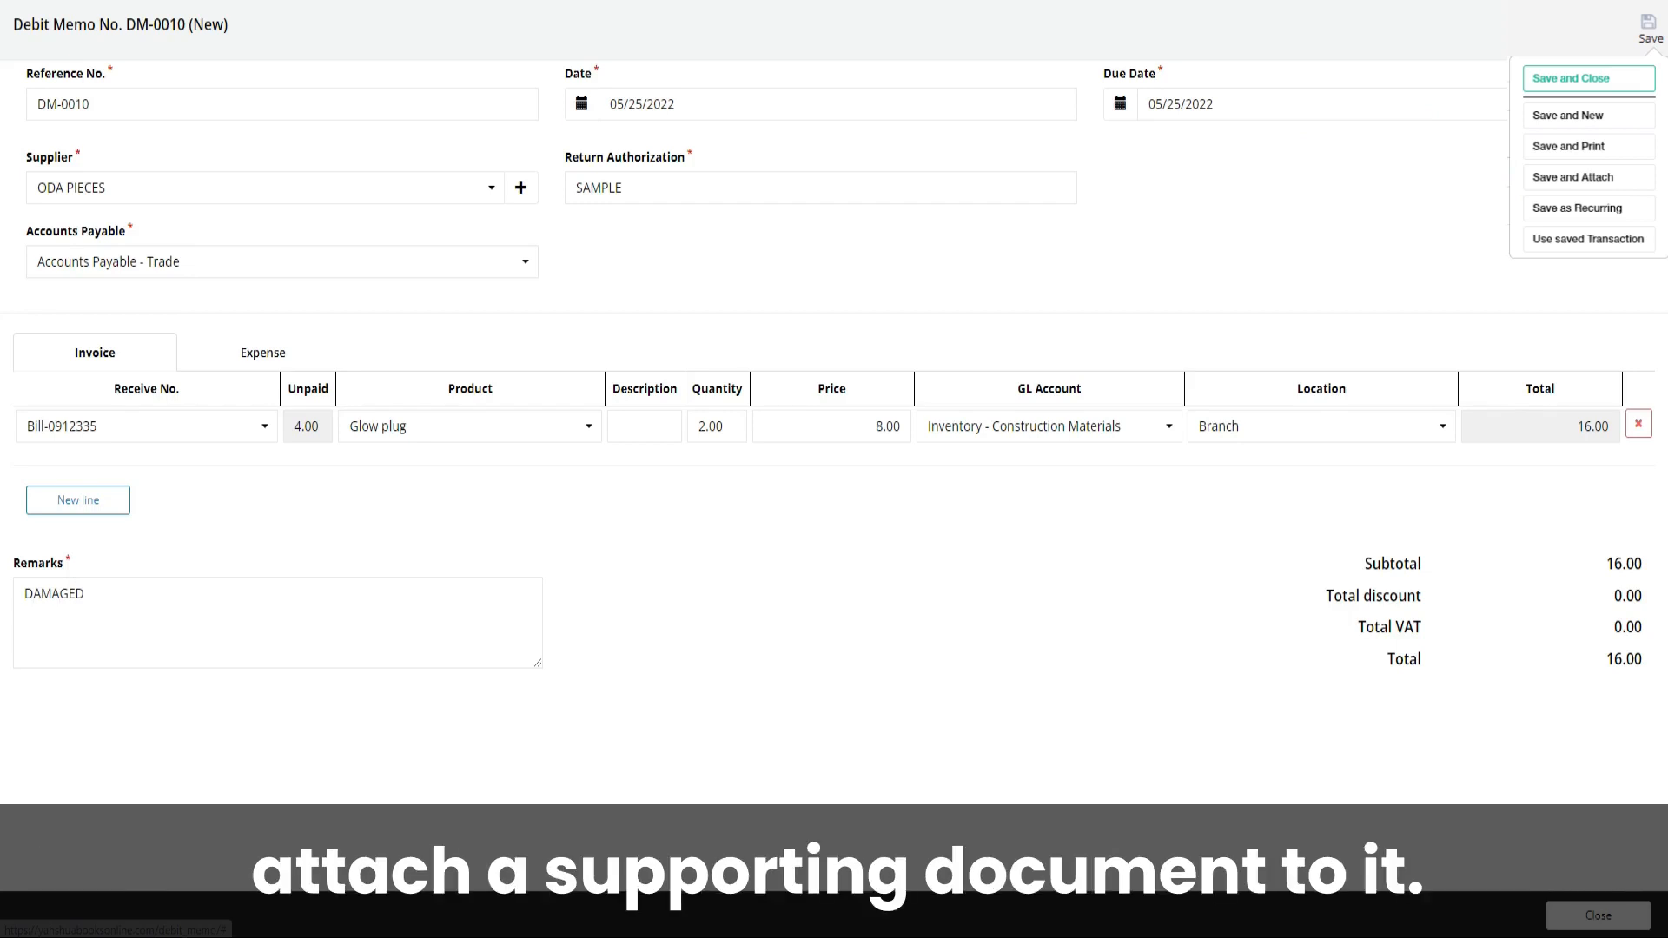
Save and close the debit memo
left_click(1529, 77)
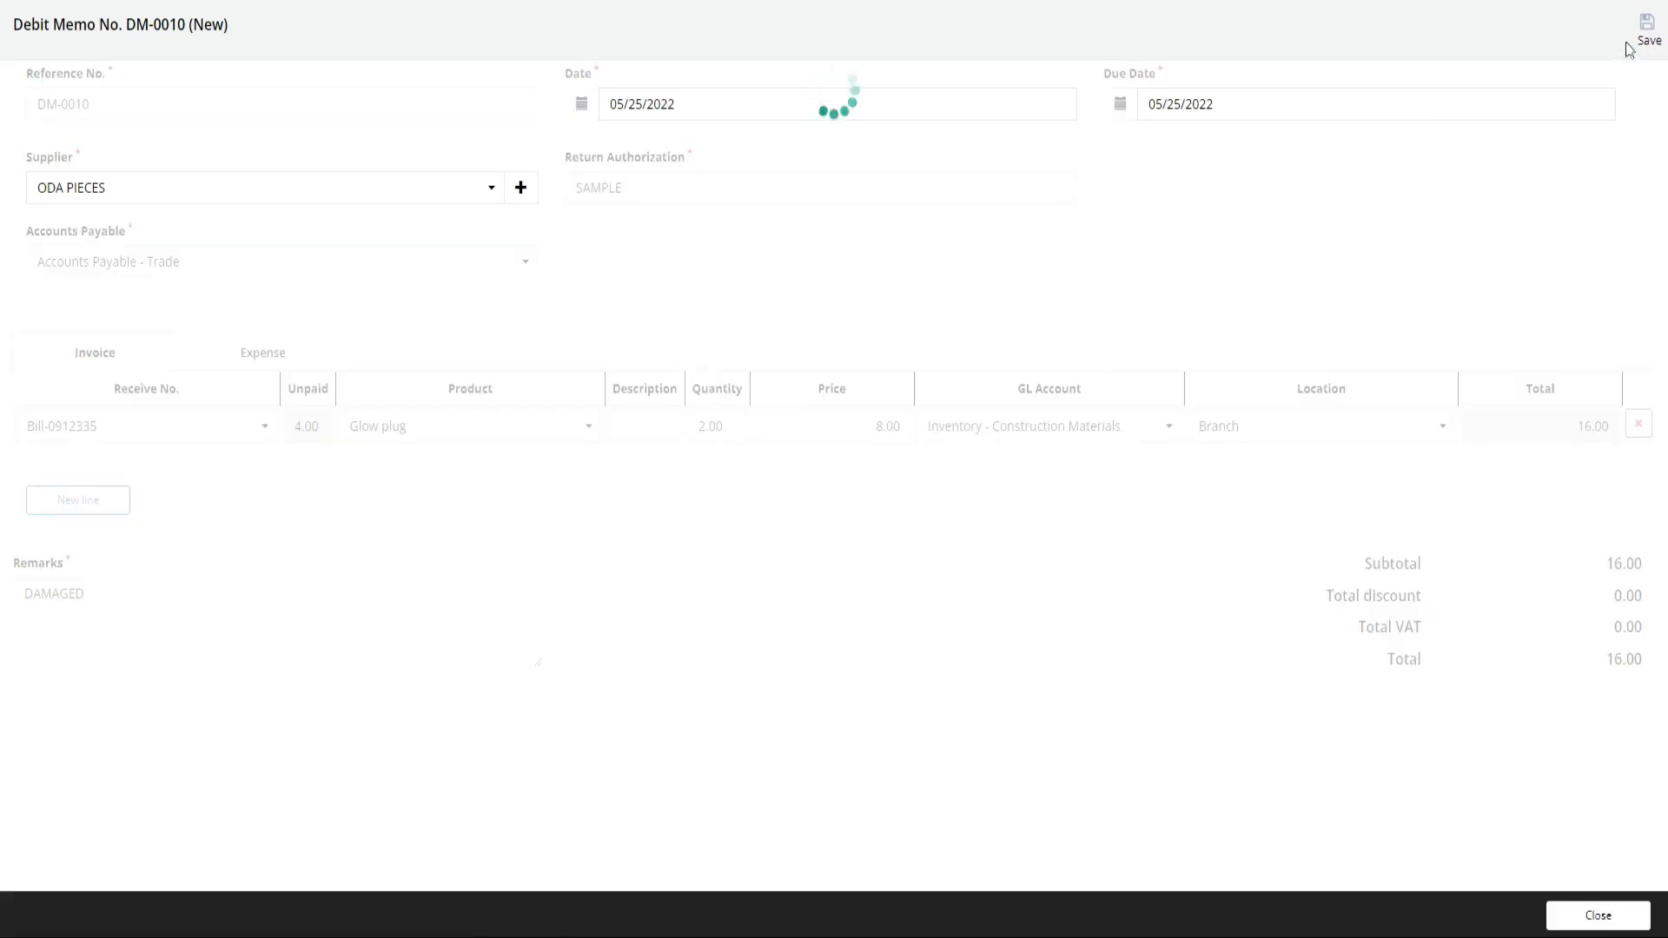